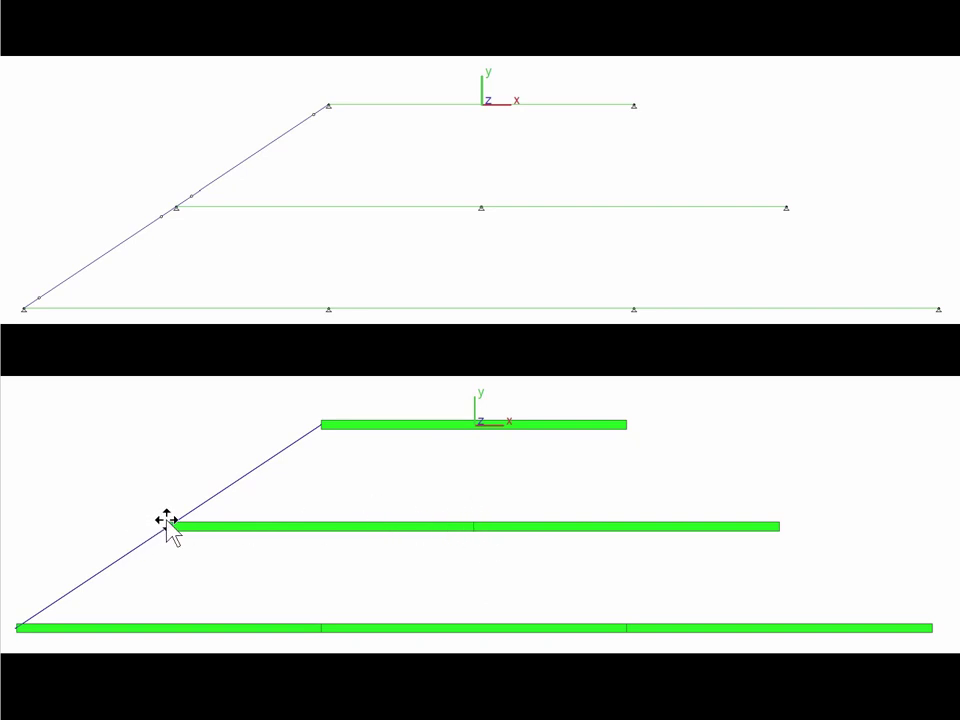
Start a blank new frame model with File > New, leaving the three-beam model behind
{"action": "left_click", "coordinate": [474, 526]}
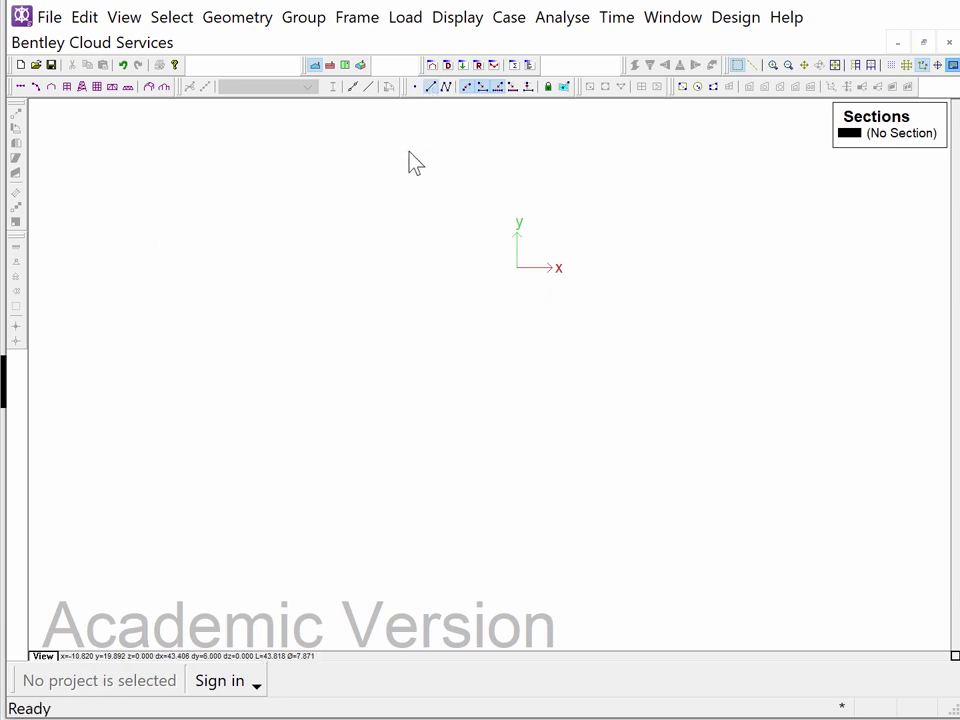
Draw a single beam member across the canvas with the Add Beam tool
{"action": "left_click", "coordinate": [286, 232]}
{"action": "left_click", "coordinate": [661, 245]}
{"action": "key", "text": "Escape"}
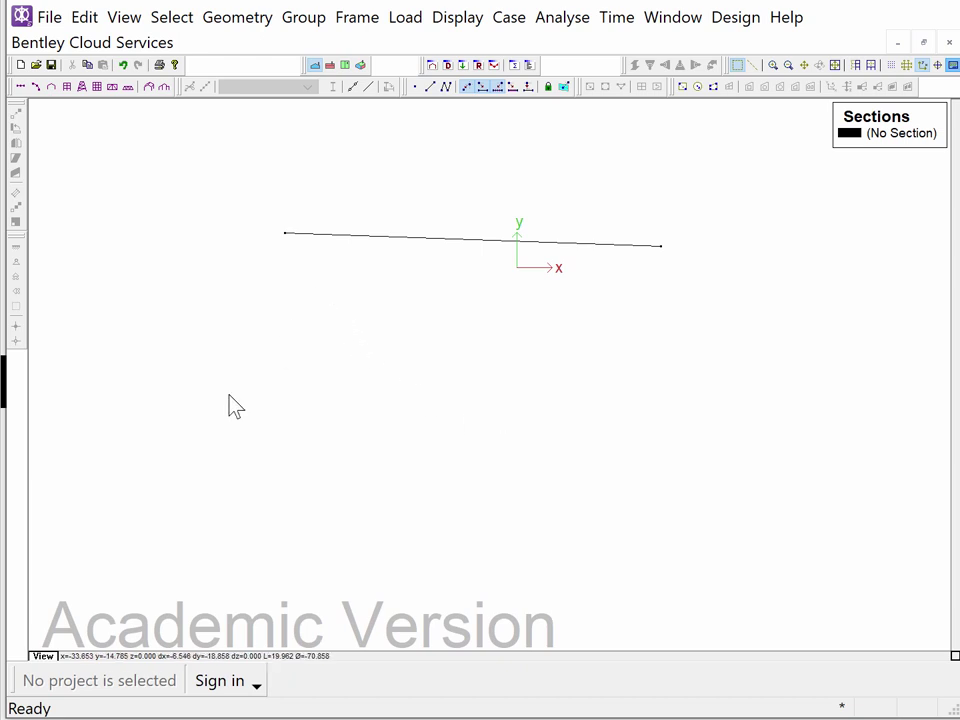
Move the beam's left joint (Joint 1) to x = -15 ft, y = 0
{"action": "double_click", "coordinate": [287, 240]}
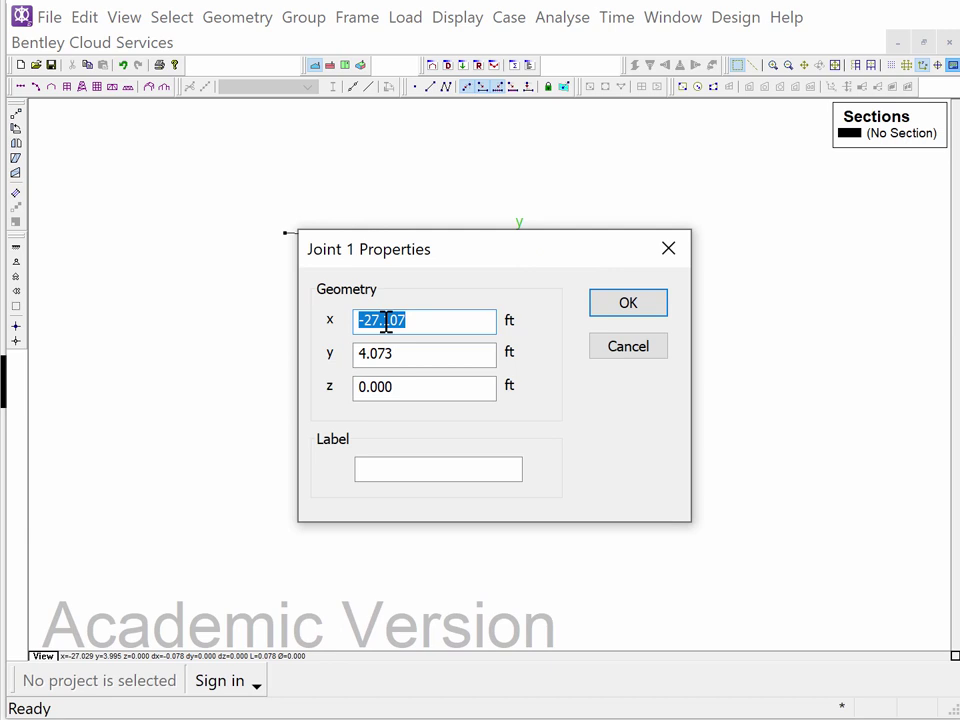
{"action": "type", "text": "-"}
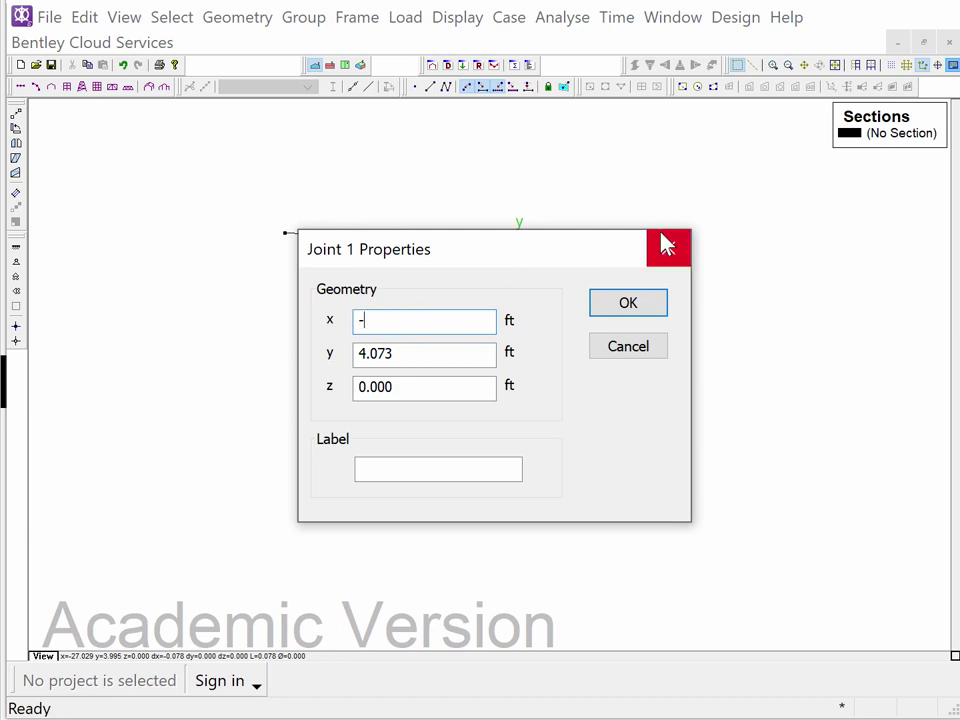
{"action": "type", "text": "15"}
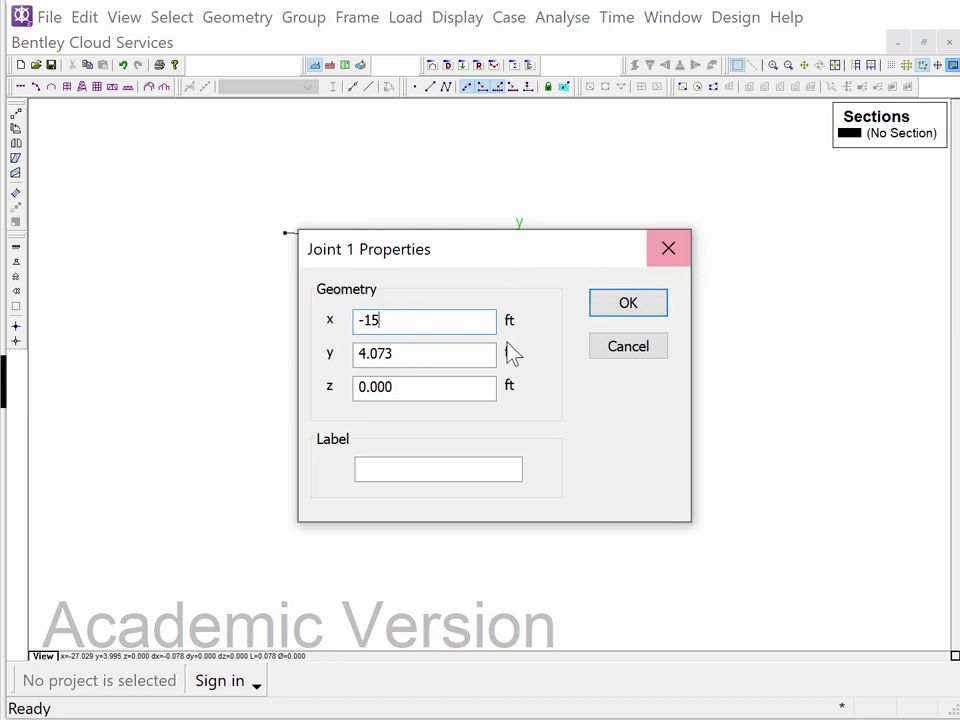
{"action": "left_click_drag", "start_coordinate": [444, 358], "coordinate": [304, 345]}
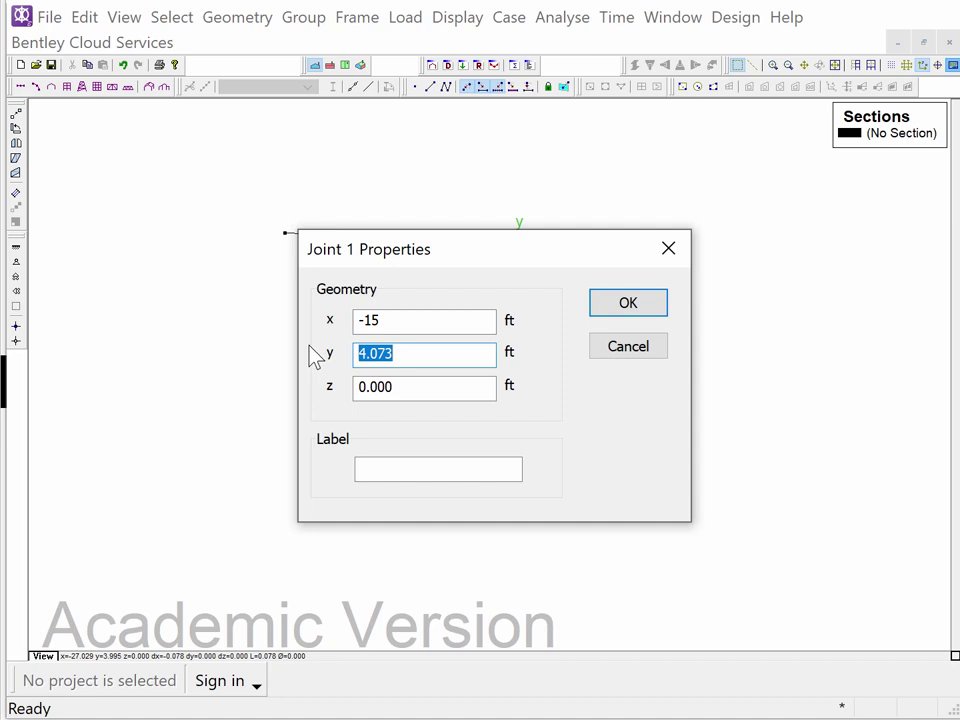
{"action": "type", "text": "0"}
{"action": "left_click", "coordinate": [614, 311]}
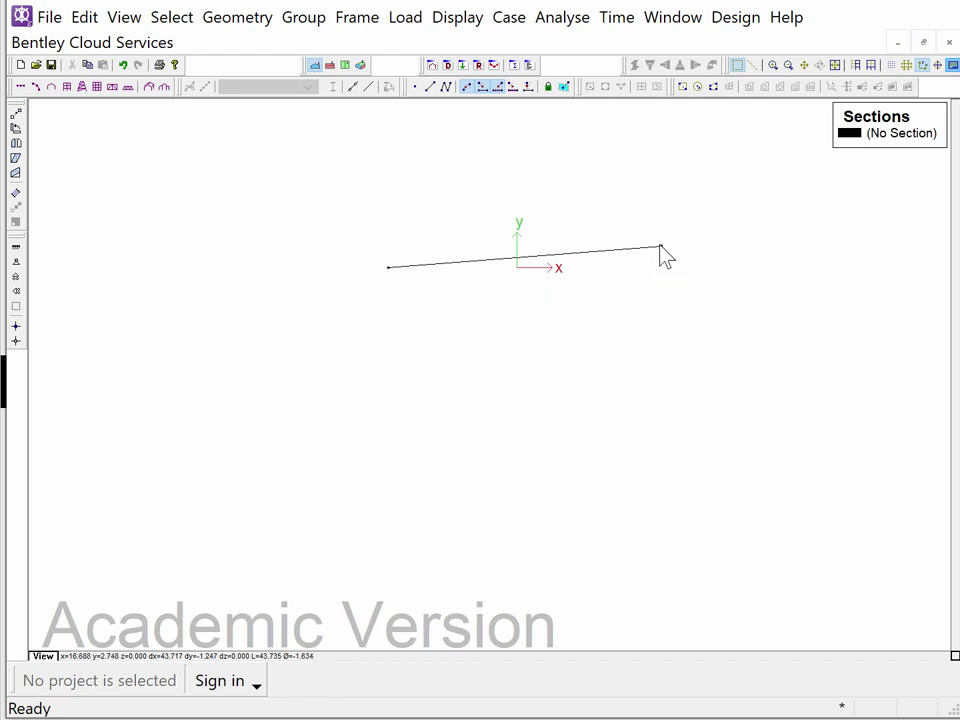
Set Joint 2 to x = 15, y = 0 so the beam runs level from -15 to 15 ft
{"action": "double_click", "coordinate": [661, 247]}
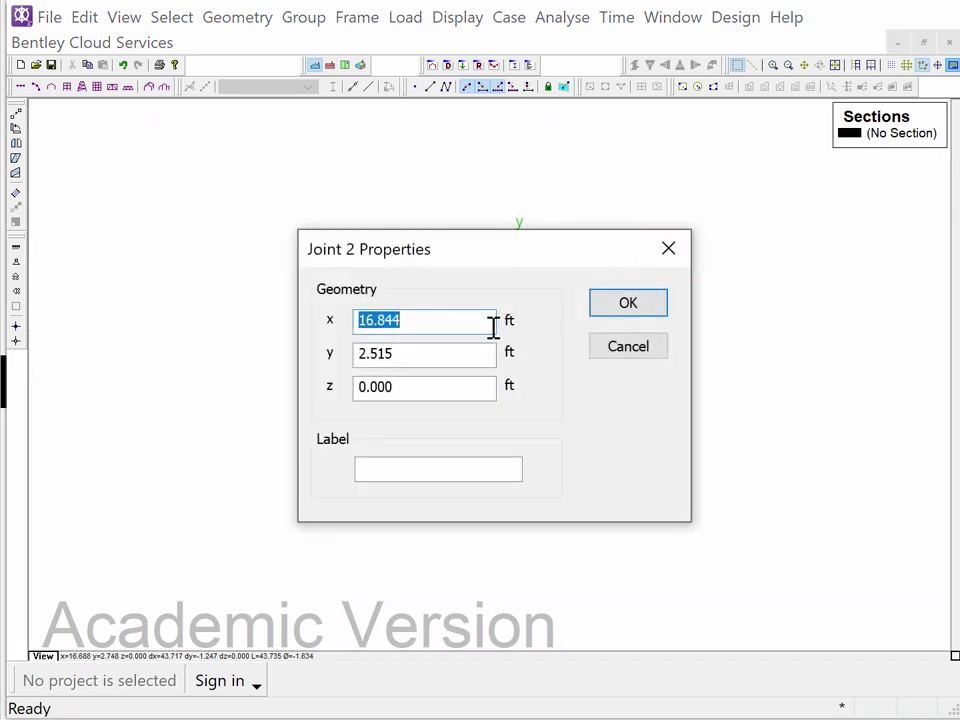
{"action": "type", "text": "15"}
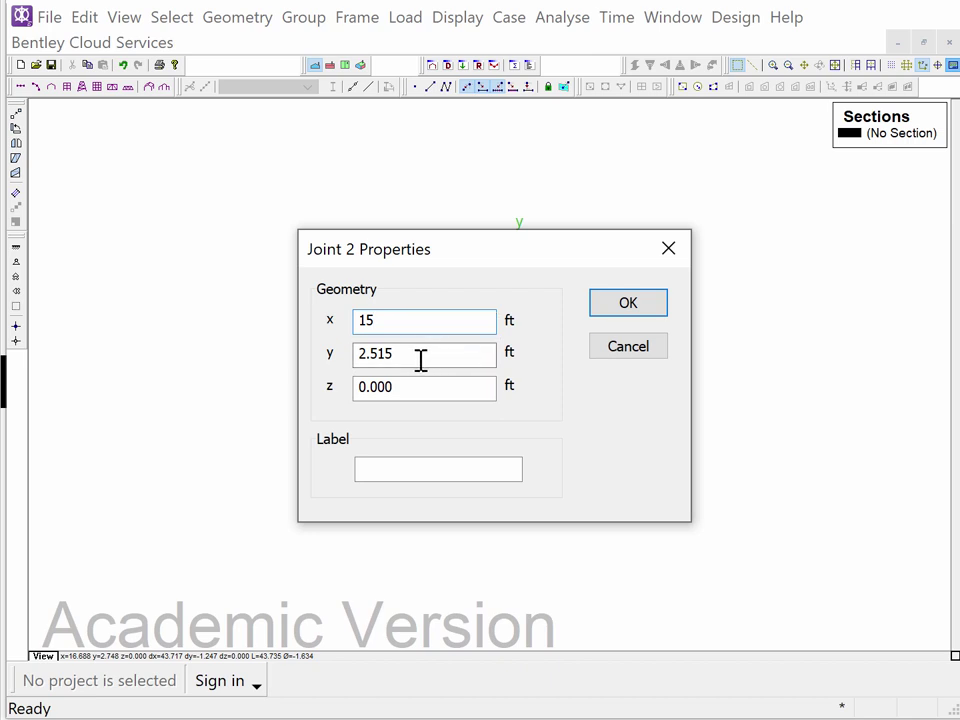
{"action": "key", "text": "Tab"}
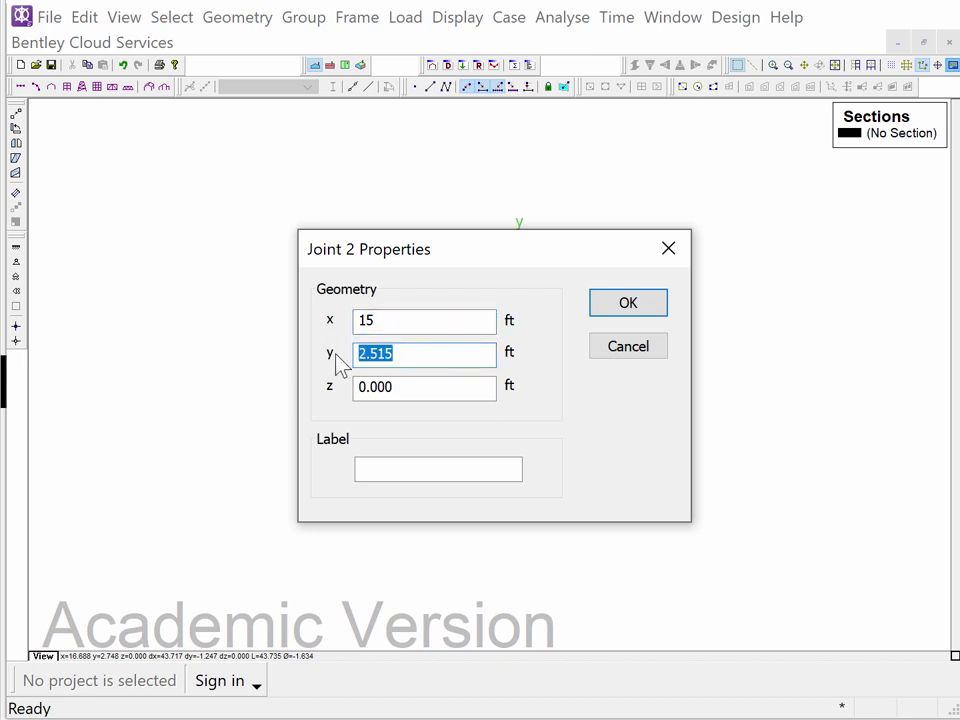
{"action": "type", "text": "0"}
{"action": "left_click", "coordinate": [636, 317]}
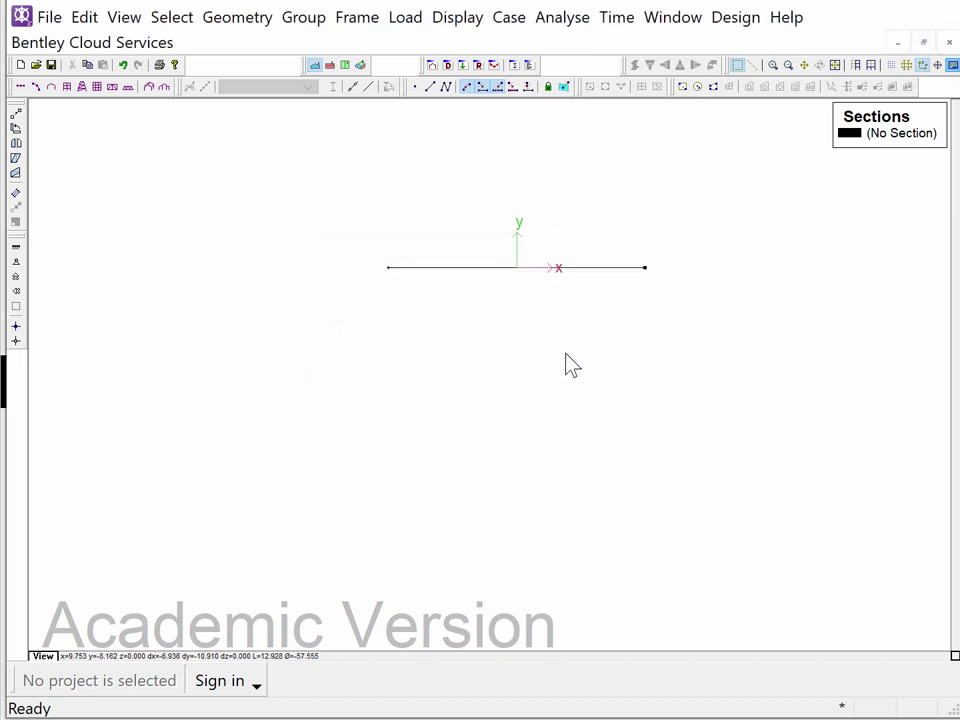
{"action": "left_click", "coordinate": [437, 356]}
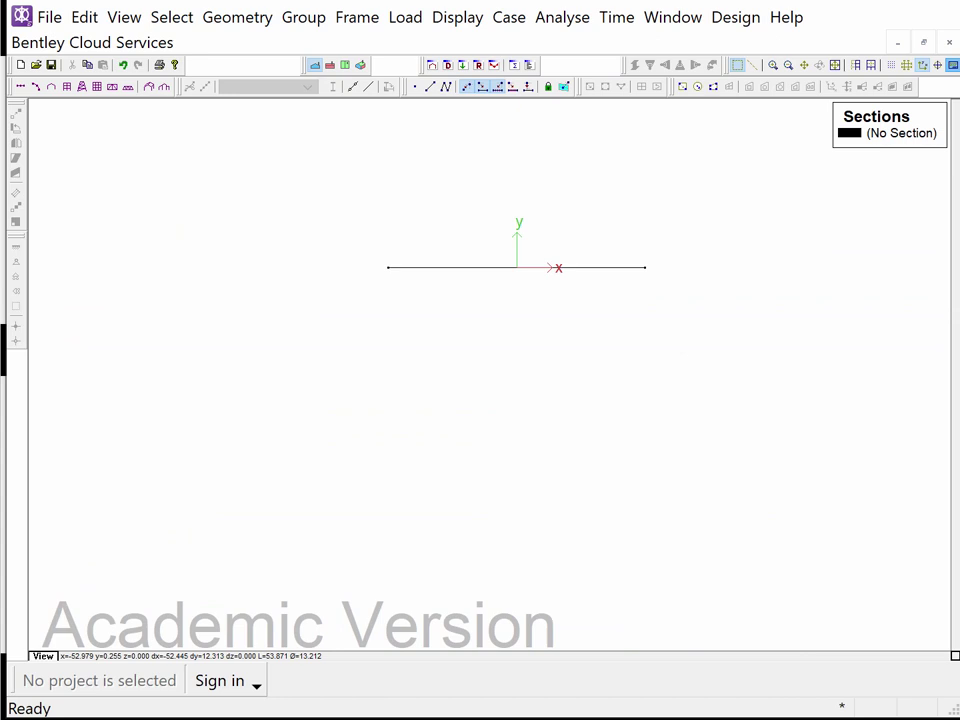
Duplicate the beam 2 times with x spacing -15 ft and y spacing -10 ft
{"action": "left_click_drag", "start_coordinate": [336, 261], "coordinate": [736, 285]}
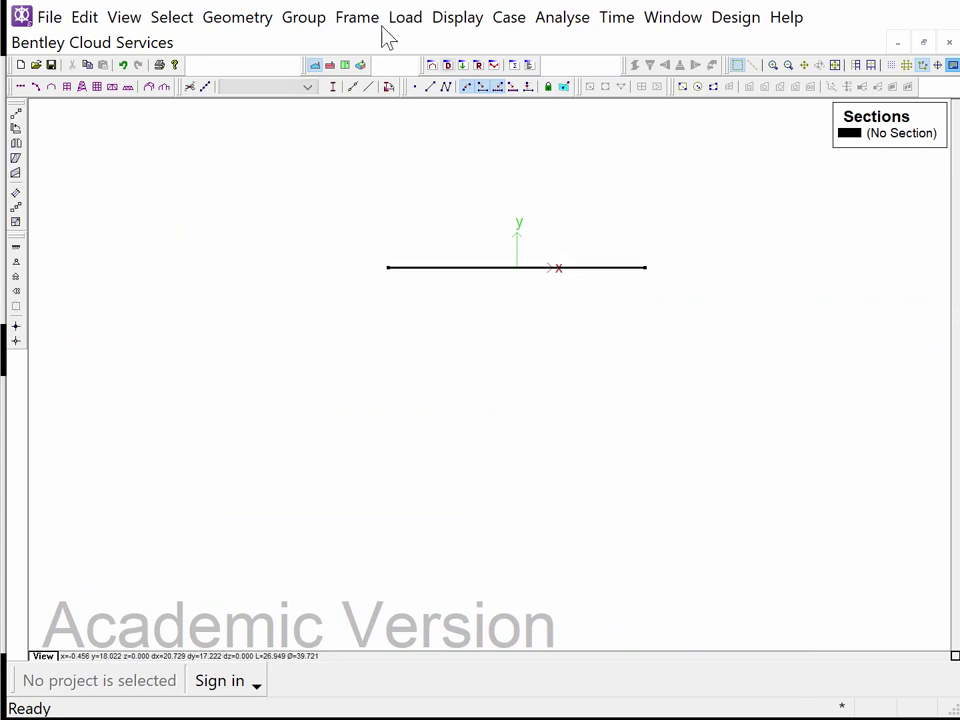
{"action": "left_click", "coordinate": [222, 24]}
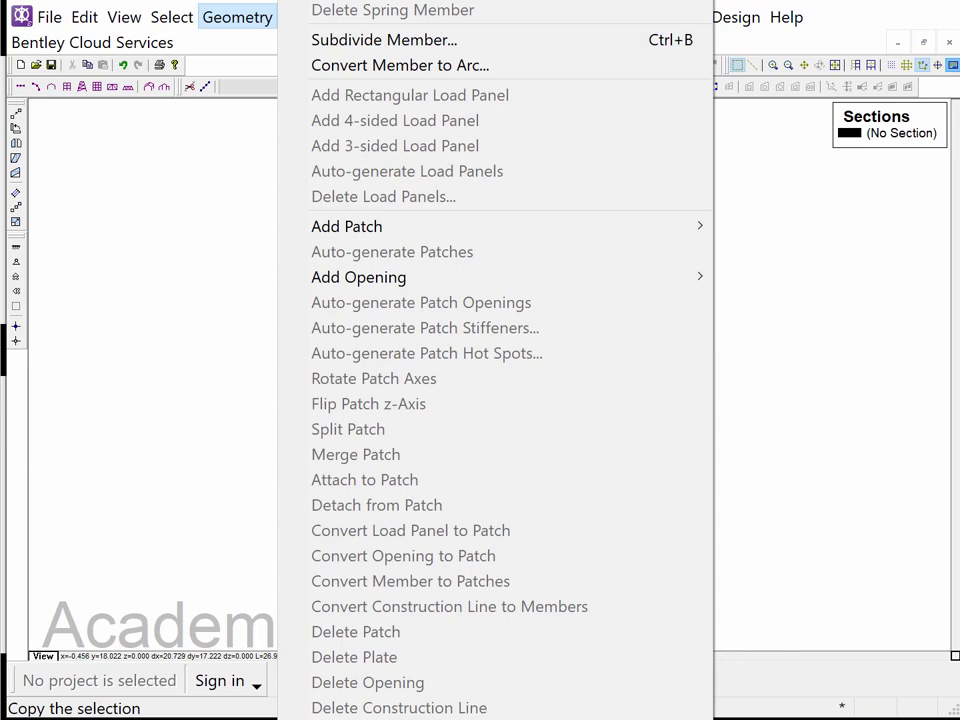
{"action": "left_click", "coordinate": [450, 715]}
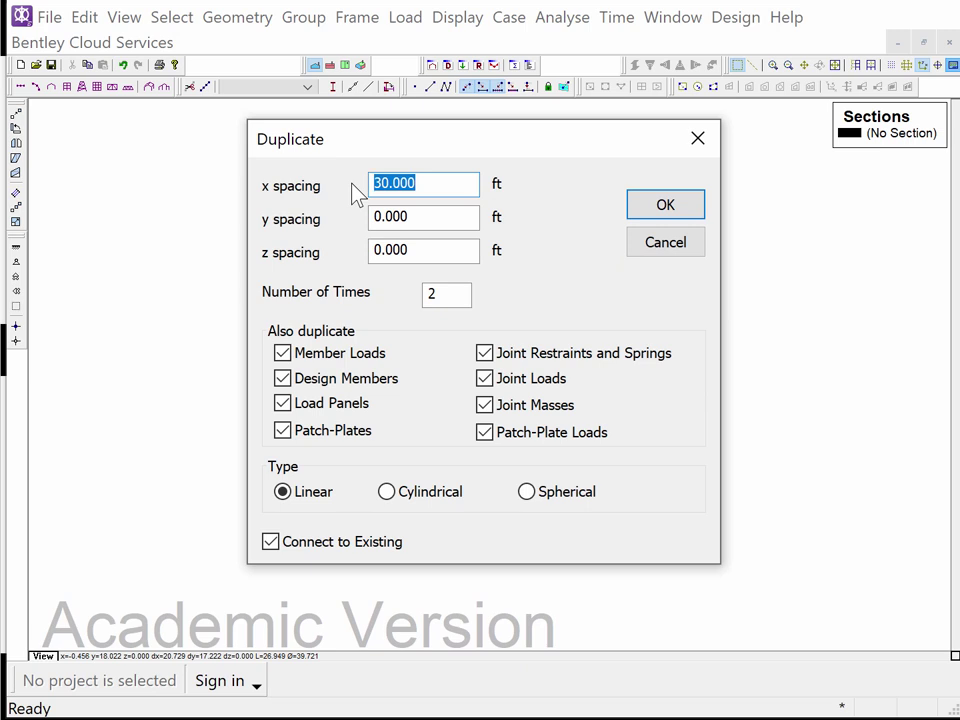
{"action": "type", "text": "-15"}
{"action": "left_click_drag", "start_coordinate": [414, 220], "coordinate": [340, 208]}
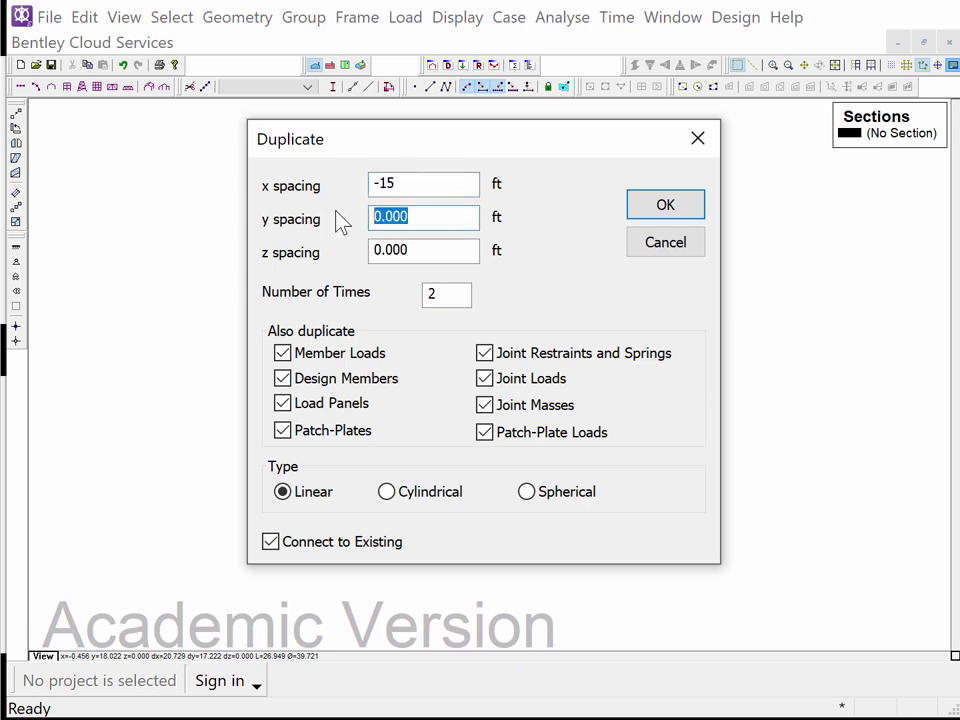
{"action": "type", "text": "-10"}
{"action": "left_click_drag", "start_coordinate": [452, 287], "coordinate": [418, 289]}
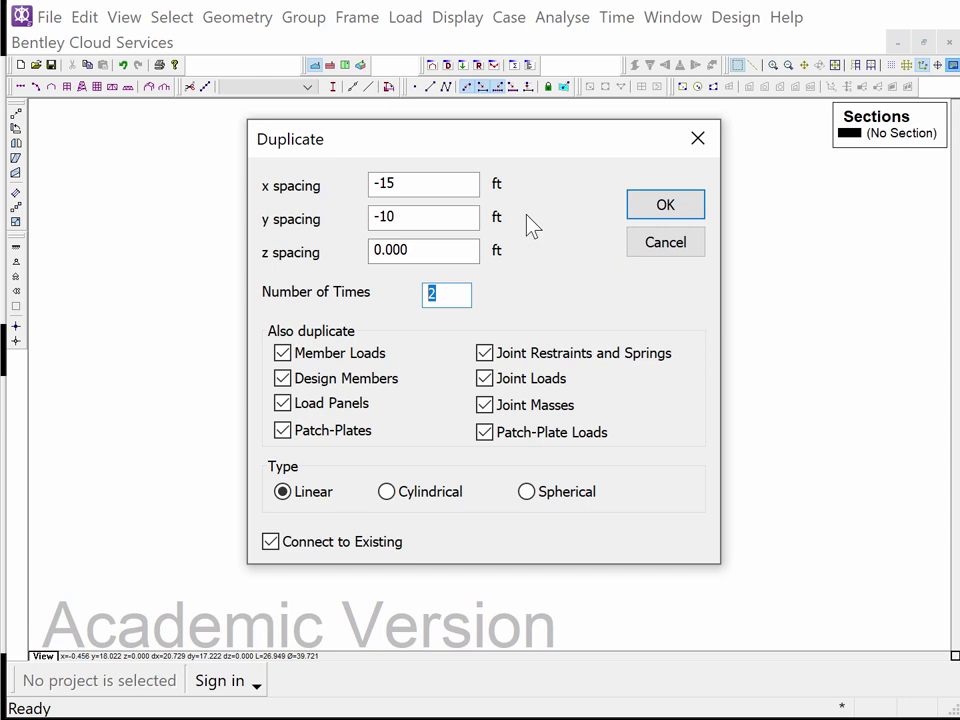
{"action": "left_click", "coordinate": [656, 206]}
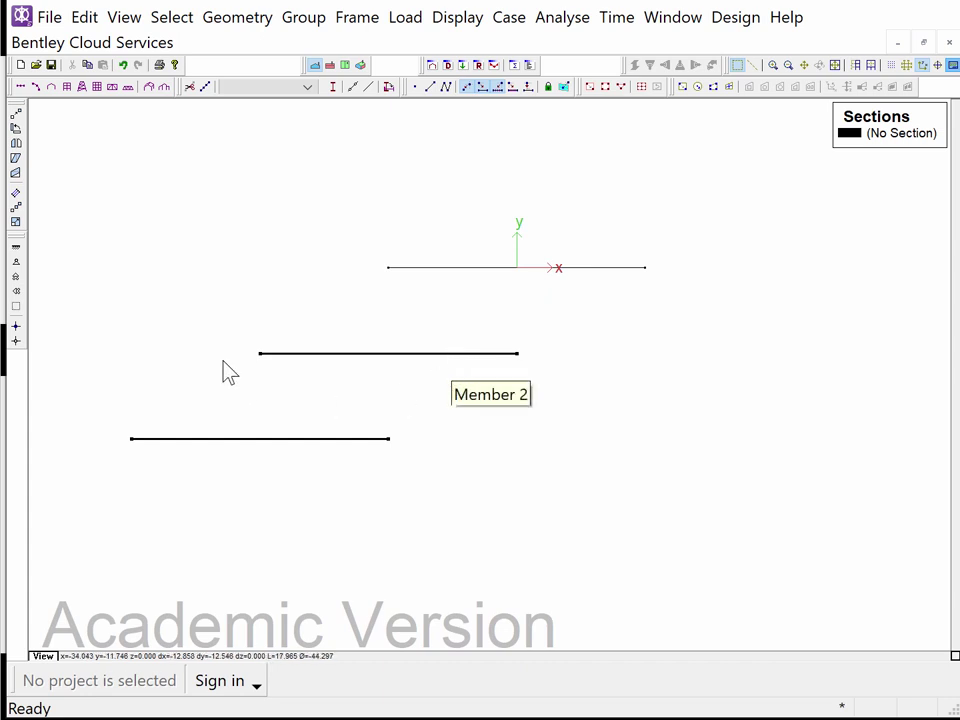
Duplicate the middle beam once at 30 ft x spacing, 0 y spacing, making two spans
{"action": "left_click_drag", "start_coordinate": [207, 336], "coordinate": [544, 390]}
{"action": "left_click", "coordinate": [228, 20]}
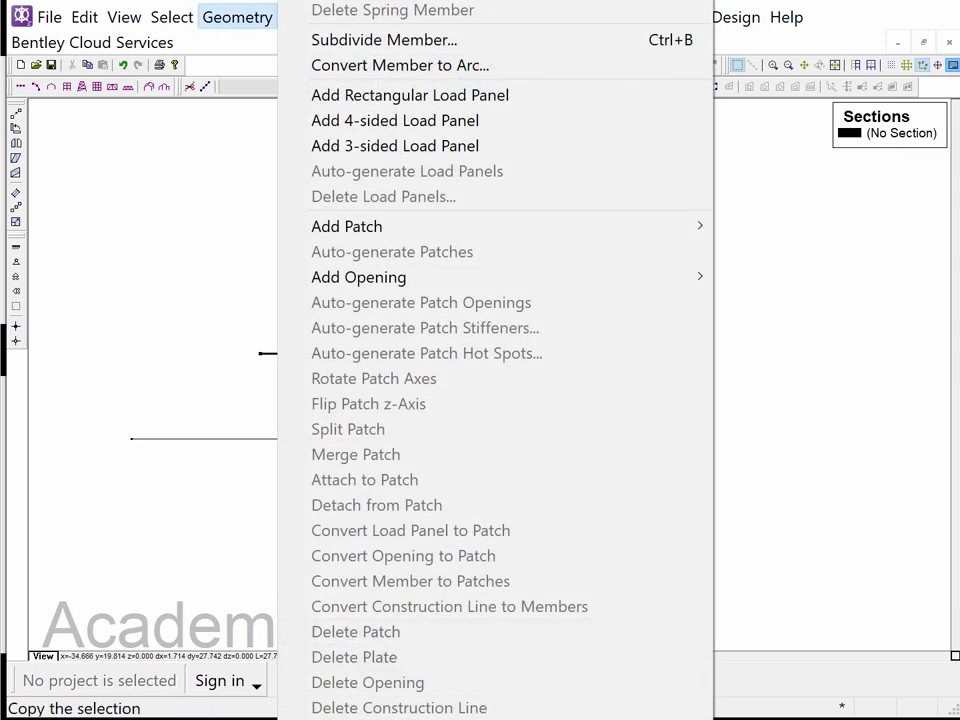
{"action": "left_click", "coordinate": [380, 716]}
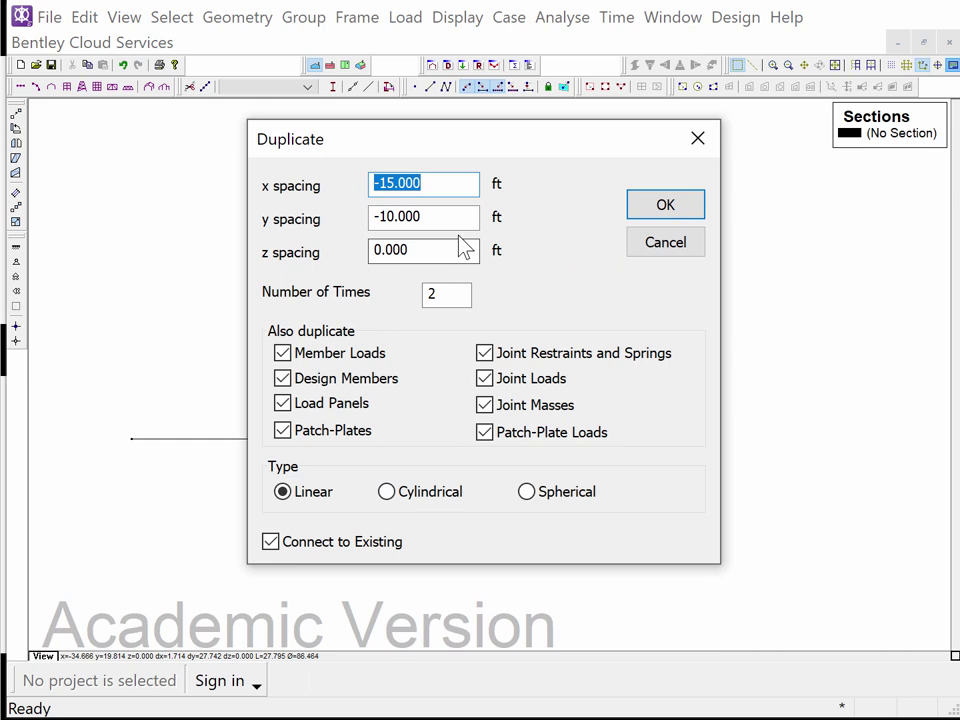
{"action": "type", "text": "30"}
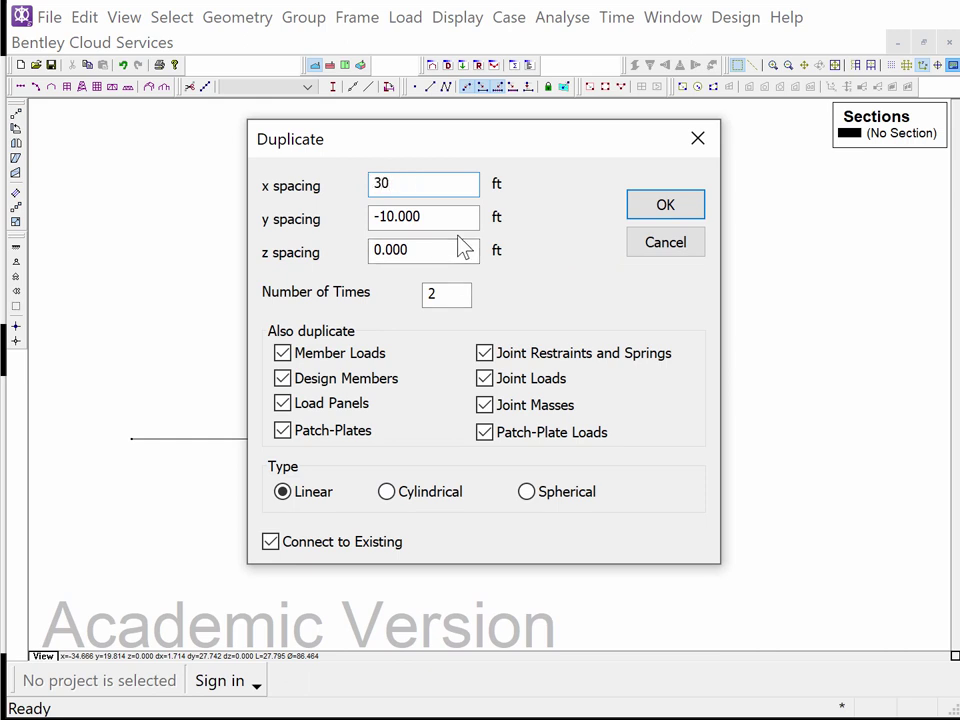
{"action": "key", "text": "Tab"}
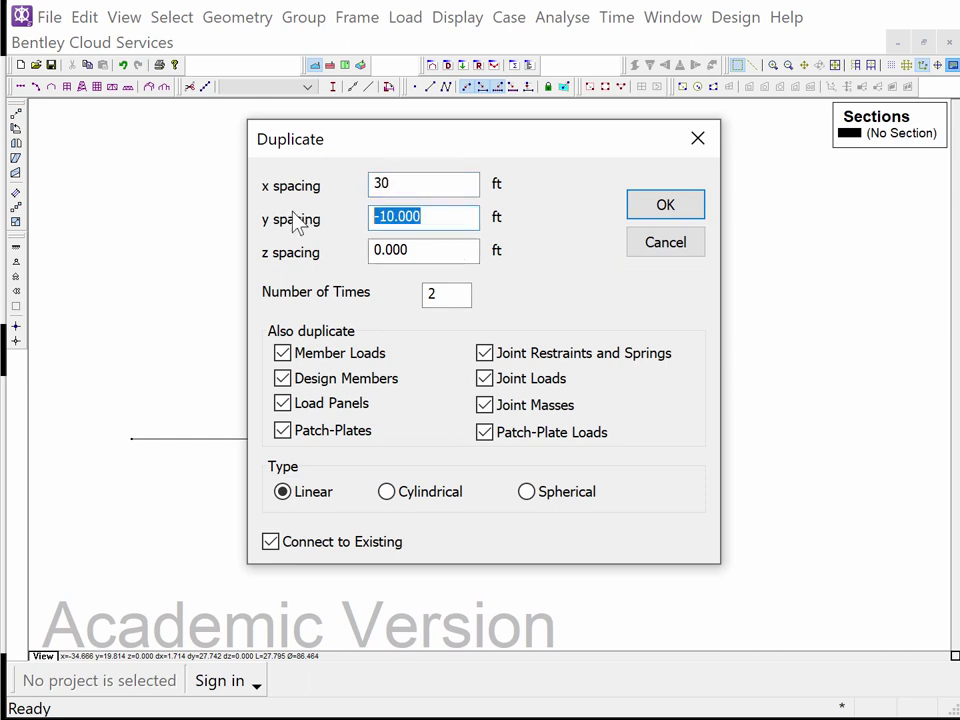
{"action": "type", "text": "0"}
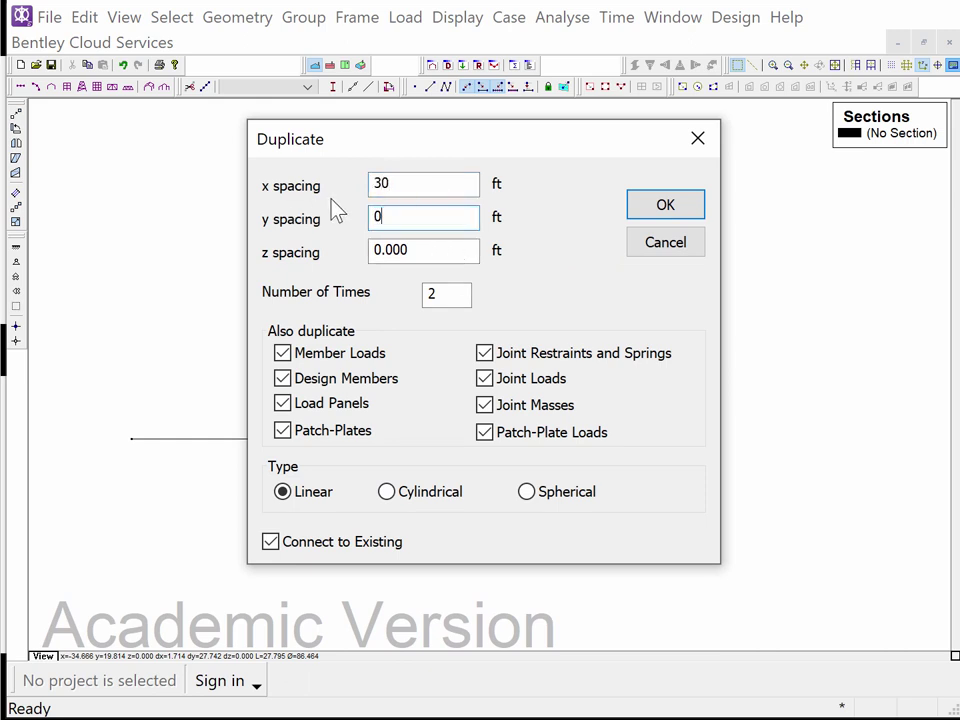
{"action": "double_click", "coordinate": [435, 293]}
{"action": "type", "text": "1"}
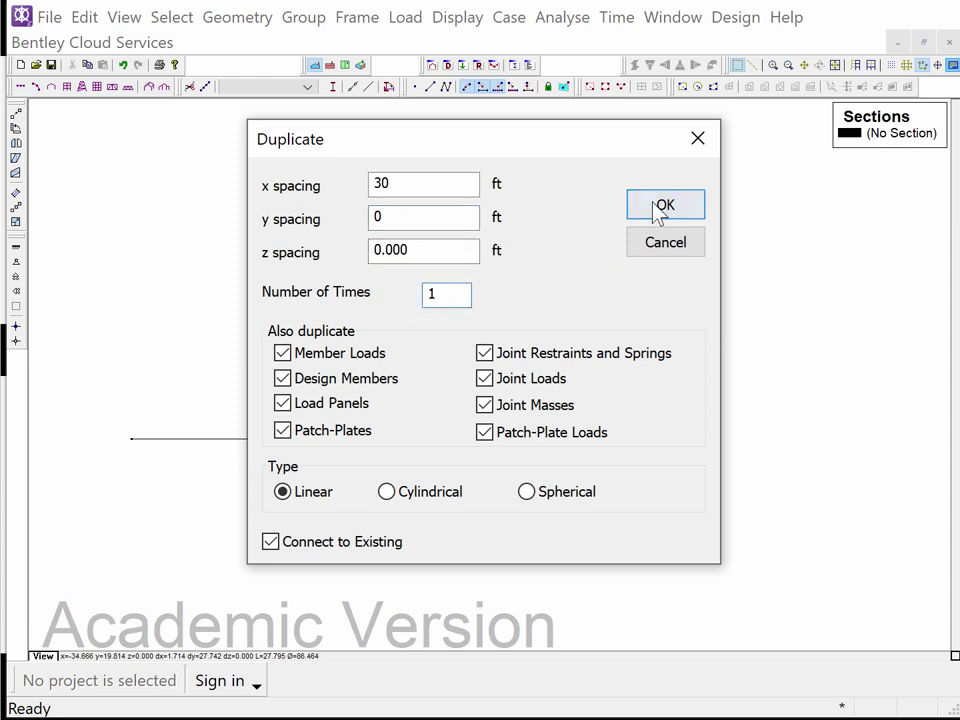
{"action": "left_click", "coordinate": [660, 206]}
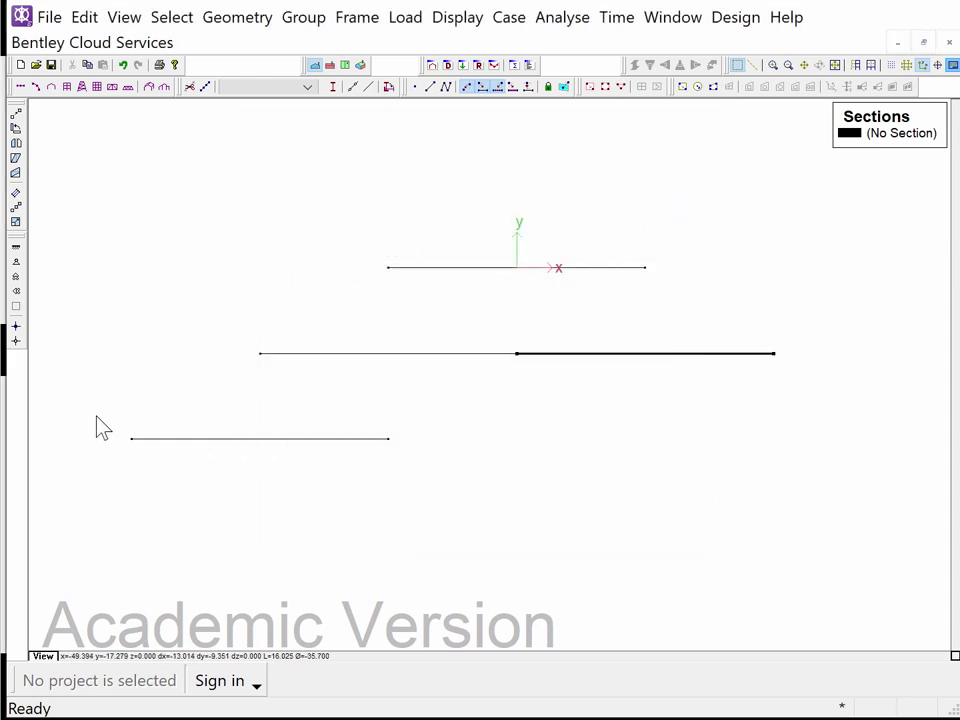
Duplicate the bottom beam 2 times at 30 ft spacing, making three continuous spans
{"action": "left_click_drag", "start_coordinate": [94, 416], "coordinate": [454, 492]}
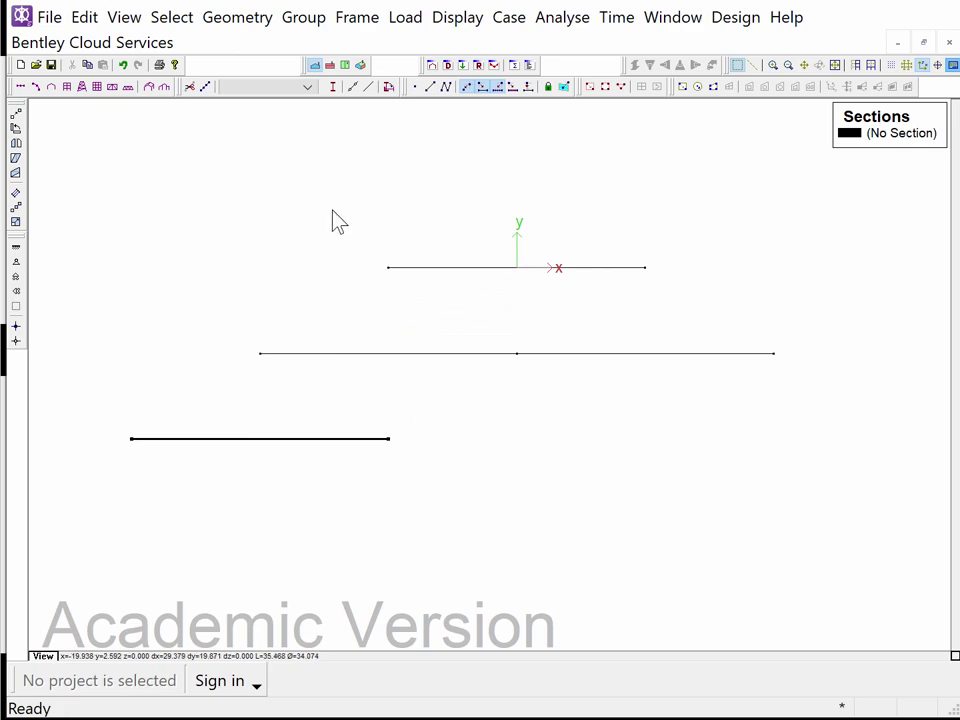
{"action": "left_click", "coordinate": [243, 22]}
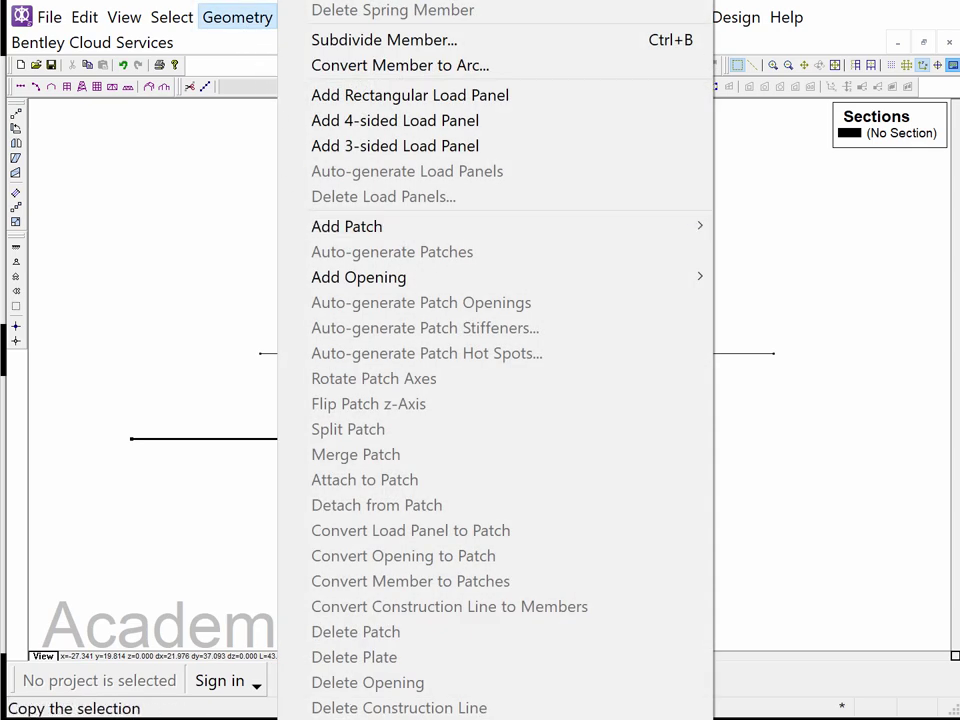
{"action": "left_click", "coordinate": [360, 703]}
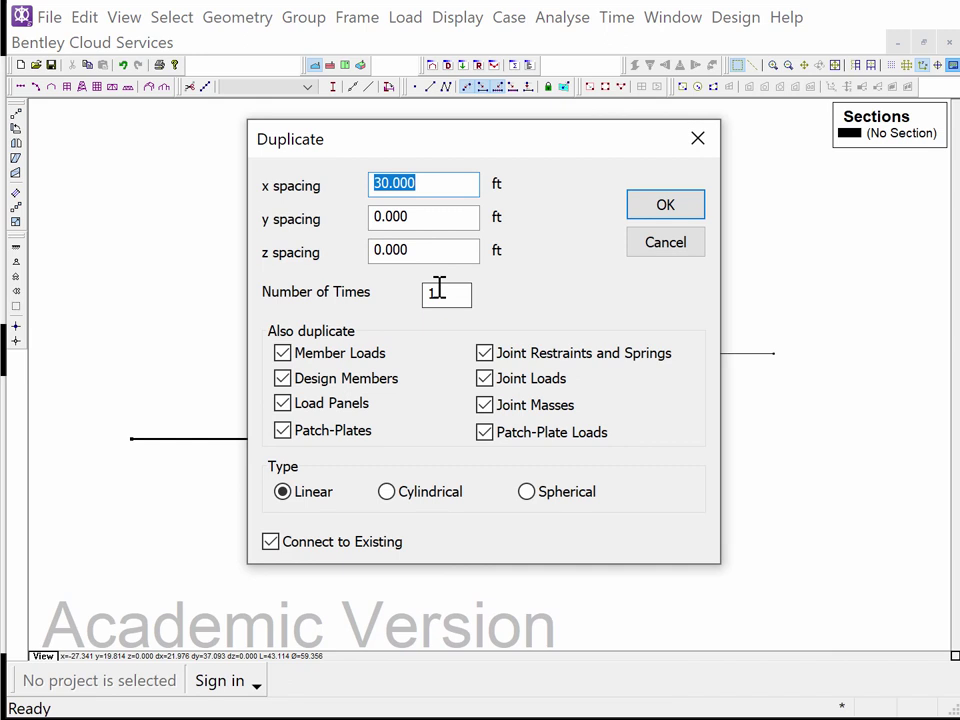
{"action": "double_click", "coordinate": [436, 293]}
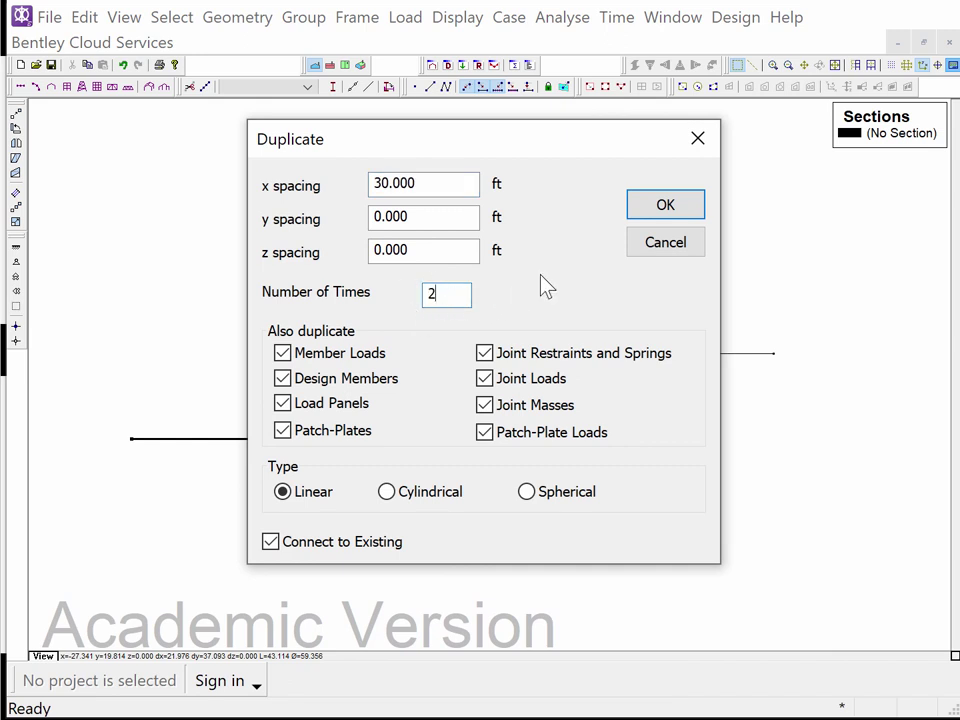
{"action": "type", "text": "2"}
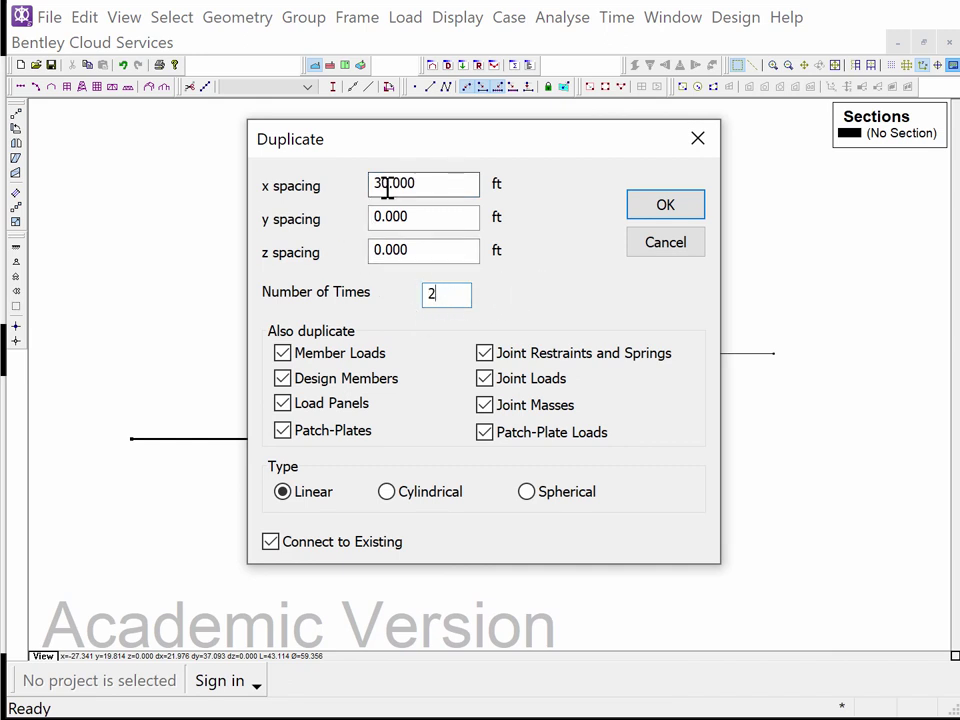
{"action": "left_click", "coordinate": [643, 208]}
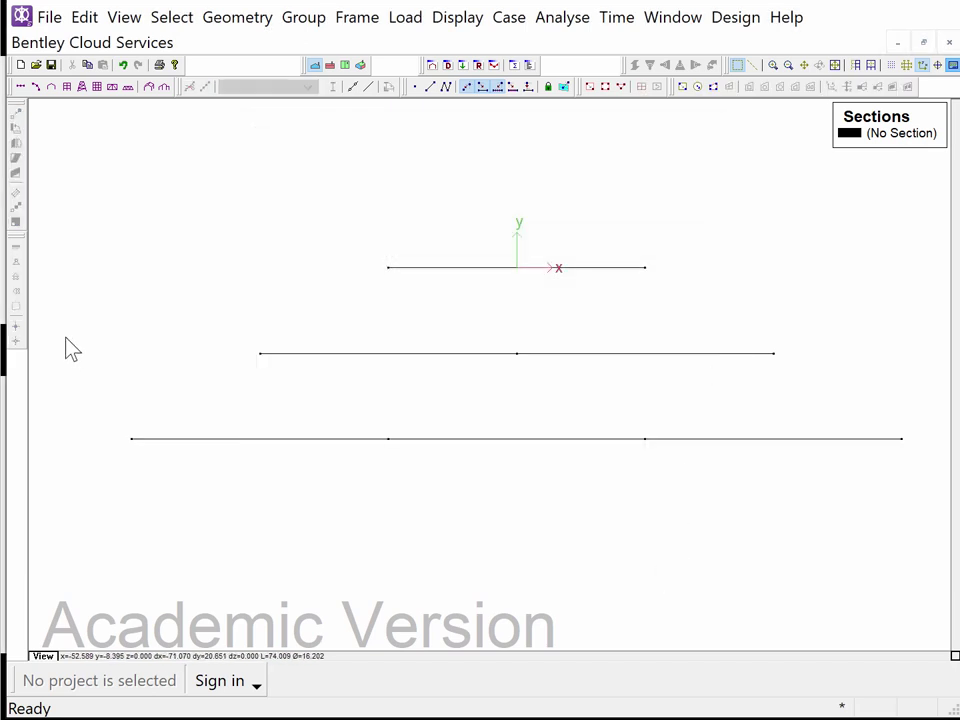
Give every joint of the 1-, 2- and 3-span beam rows a pinned restraint
{"action": "left_click_drag", "start_coordinate": [67, 208], "coordinate": [914, 500]}
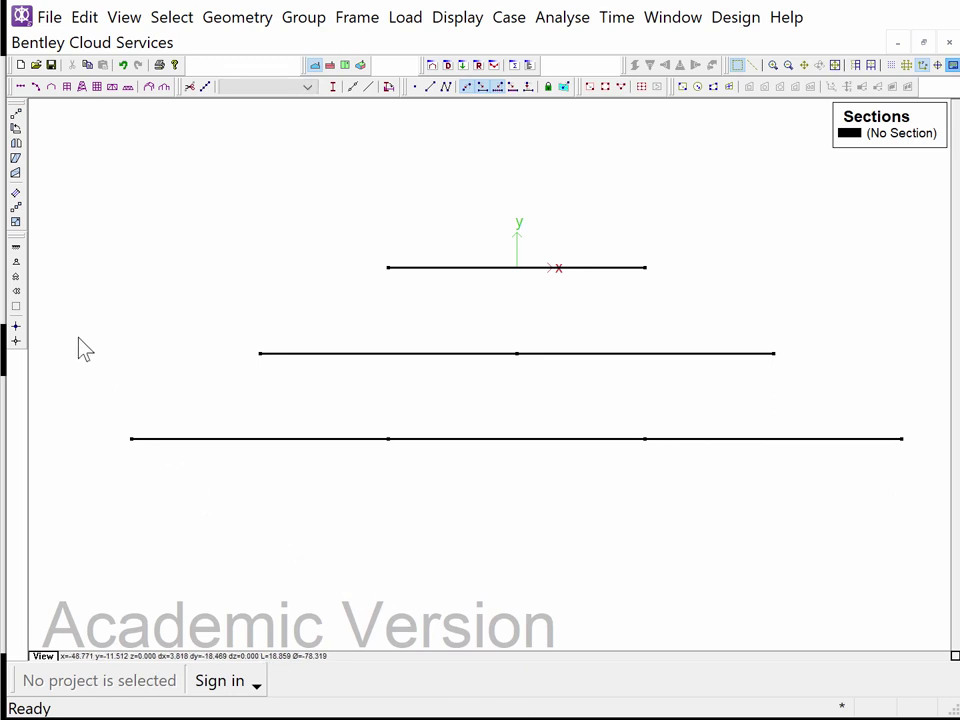
{"action": "left_click", "coordinate": [17, 263]}
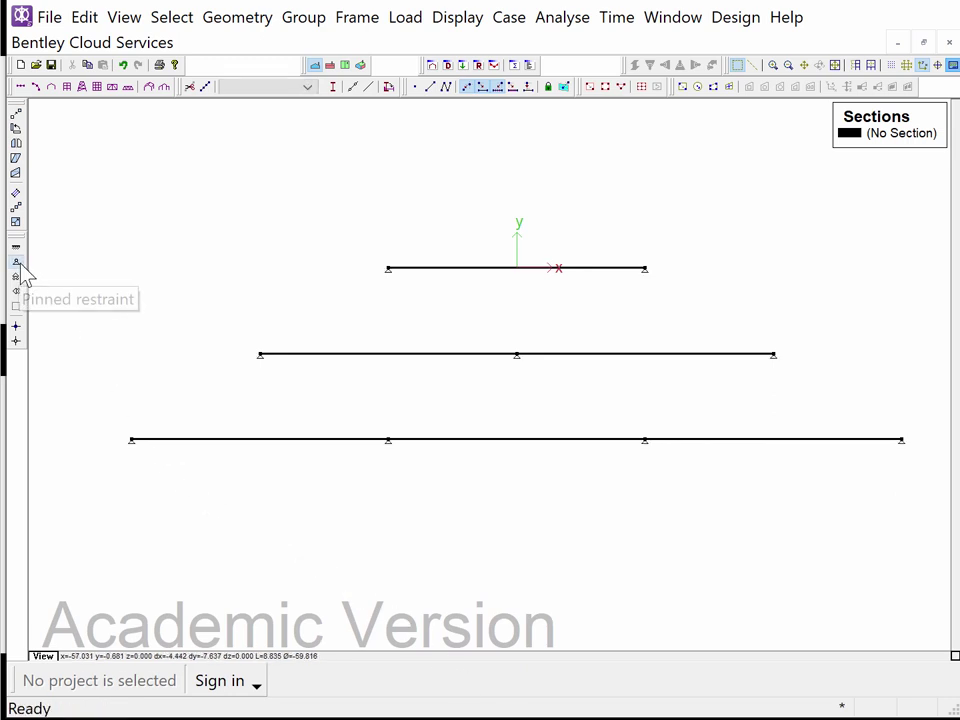
{"action": "left_click", "coordinate": [101, 358]}
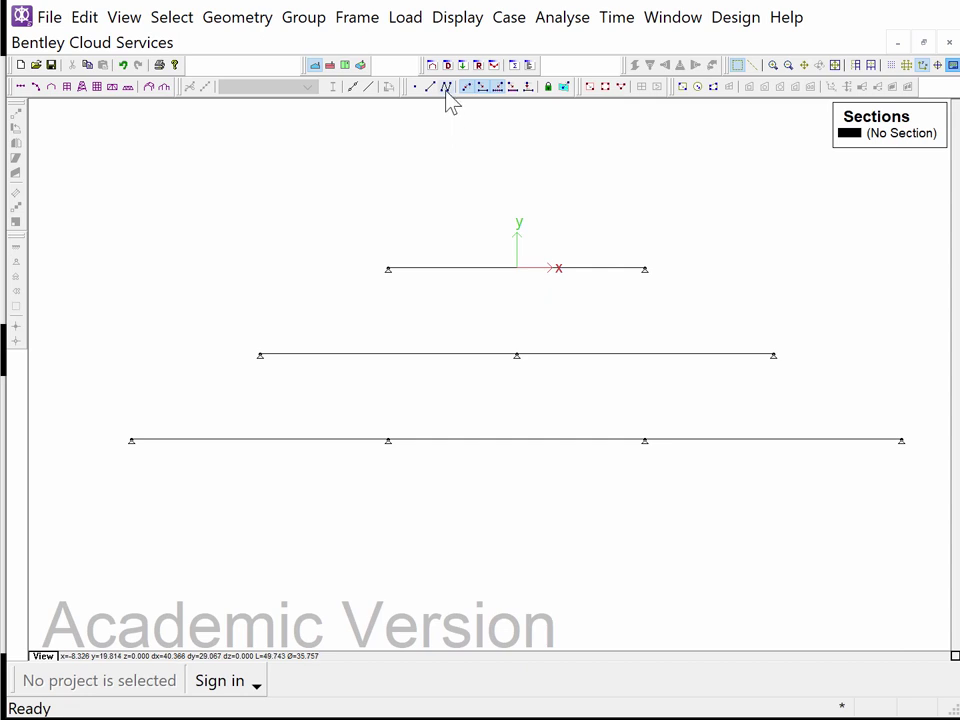
{"action": "left_click", "coordinate": [446, 86]}
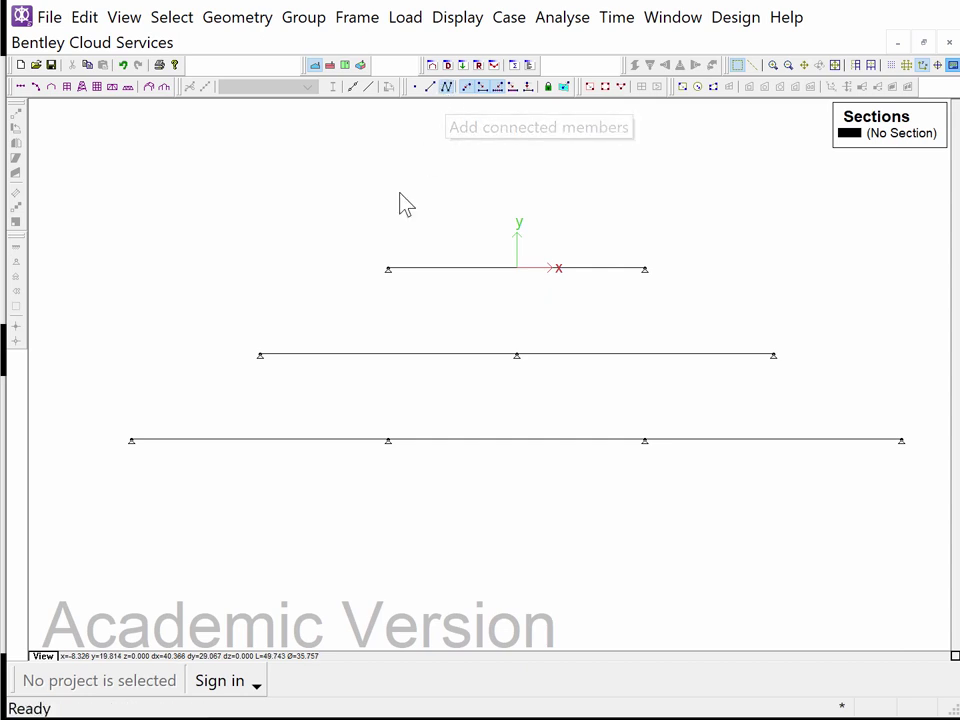
Draw two connected diagonals from the bottom beam's left end via the middle to the top, then select both
{"action": "left_click", "coordinate": [132, 441]}
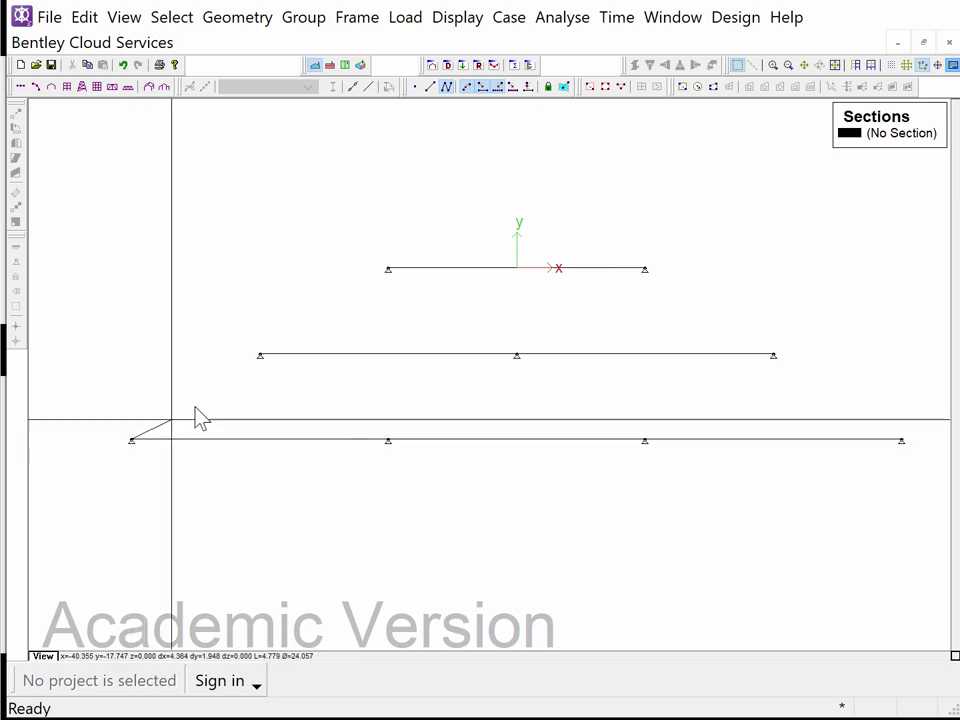
{"action": "left_click", "coordinate": [260, 355]}
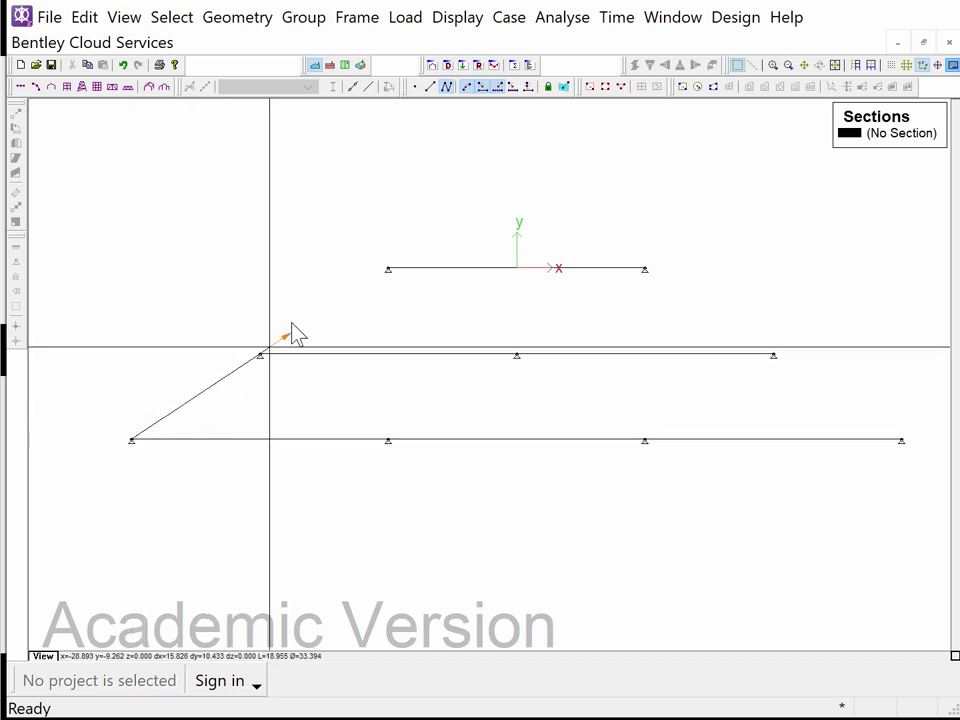
{"action": "left_click", "coordinate": [388, 269]}
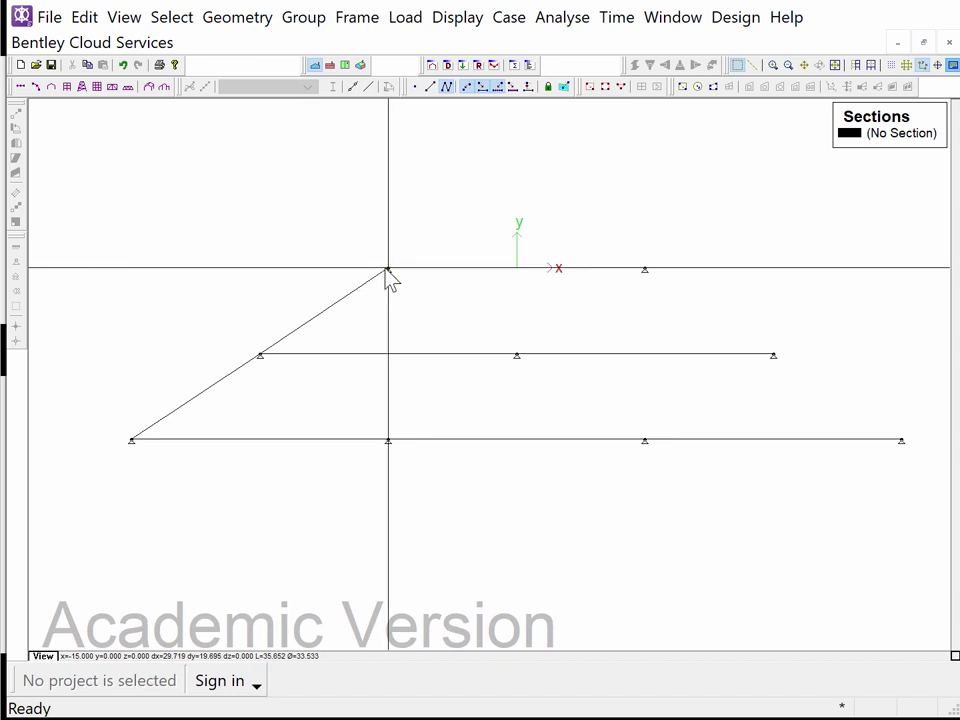
{"action": "key", "text": "Escape"}
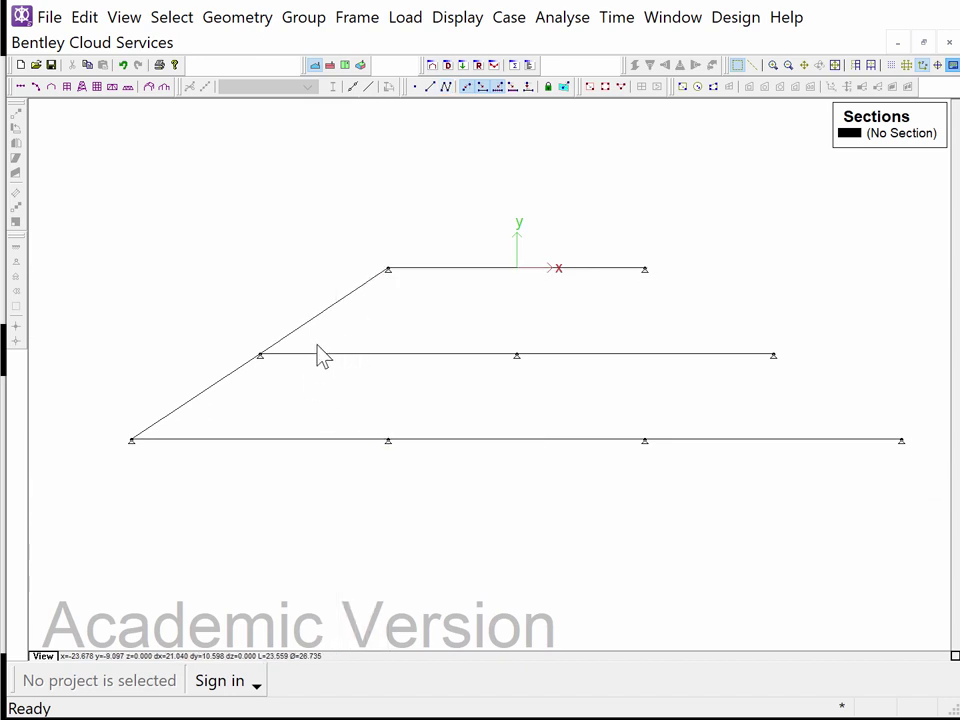
{"action": "left_click_drag", "start_coordinate": [366, 332], "coordinate": [234, 290]}
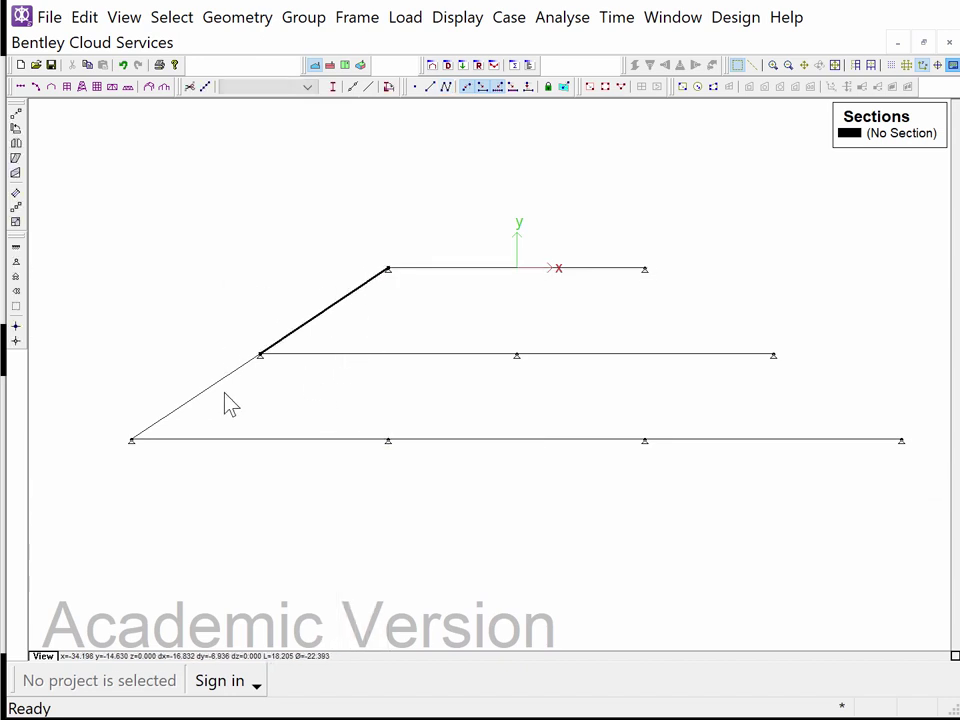
{"action": "left_click_drag", "start_coordinate": [227, 399], "coordinate": [172, 378], "text": "ctrl"}
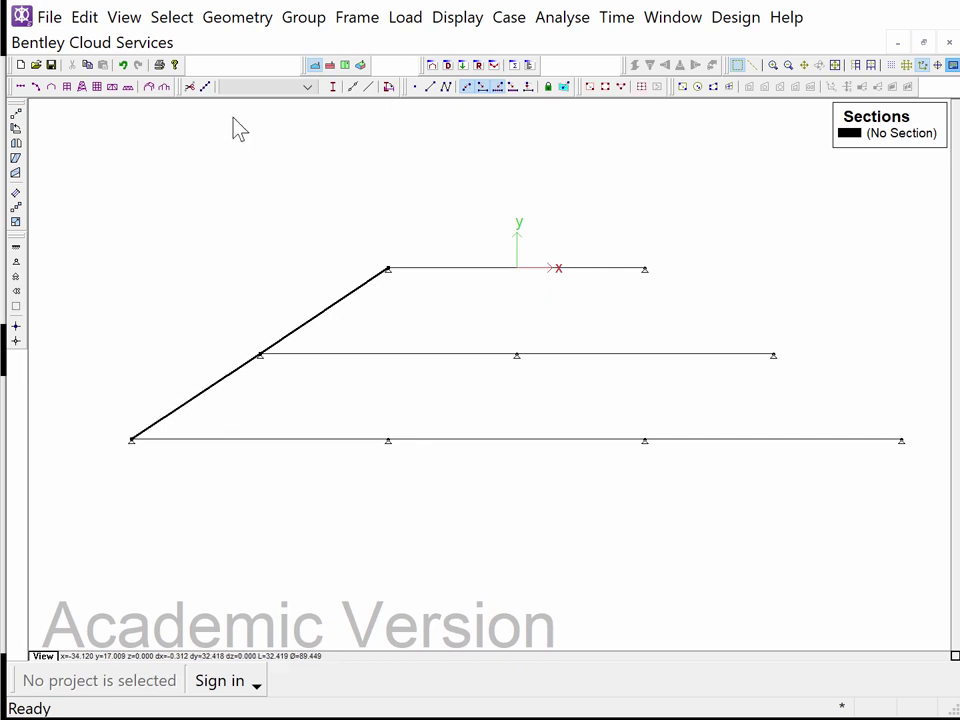
Assign the P1/2 pipe section from the Sections Library to both diagonals
{"action": "left_click", "coordinate": [270, 88]}
{"action": "left_click", "coordinate": [274, 108]}
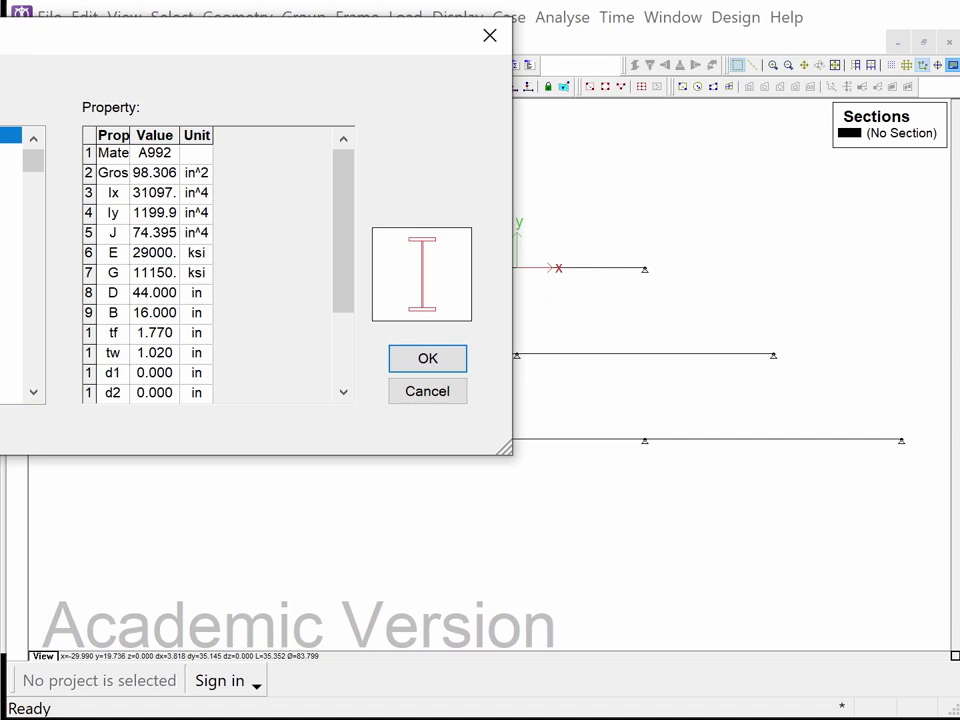
{"action": "key", "text": "Down"}
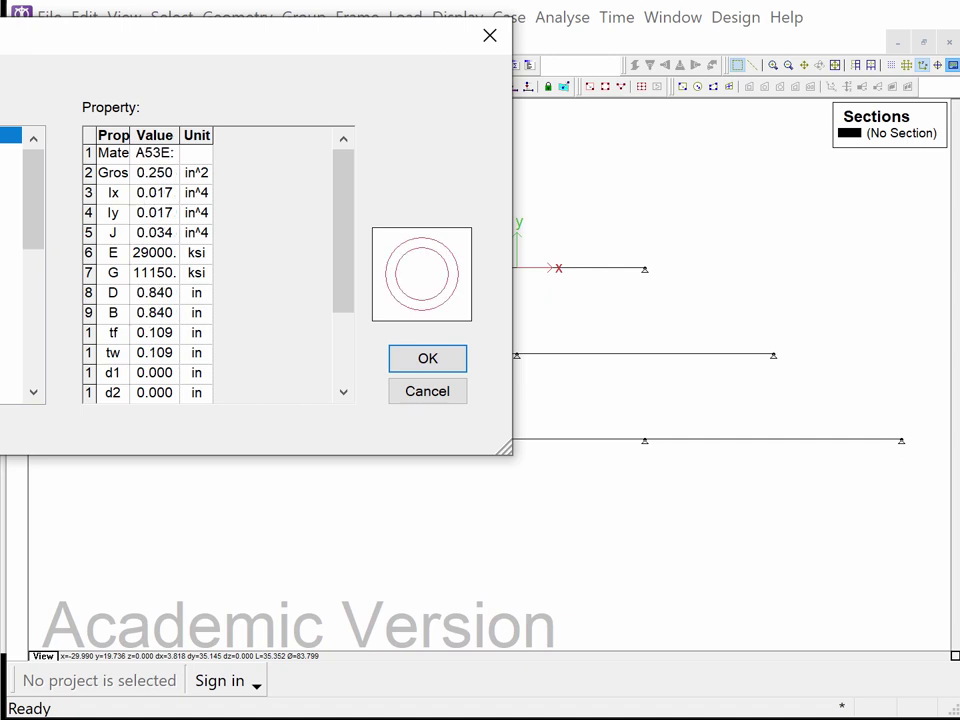
{"action": "left_click", "coordinate": [405, 363]}
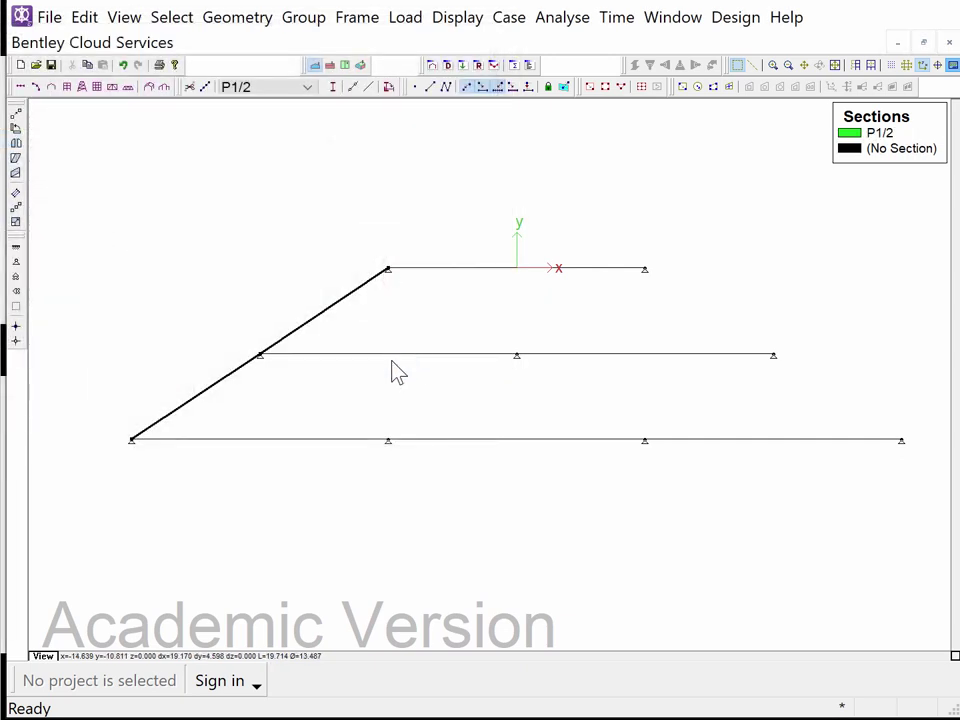
Release Mz' at Joint 1 and Joint 2 of both diagonal members
{"action": "left_click", "coordinate": [357, 18]}
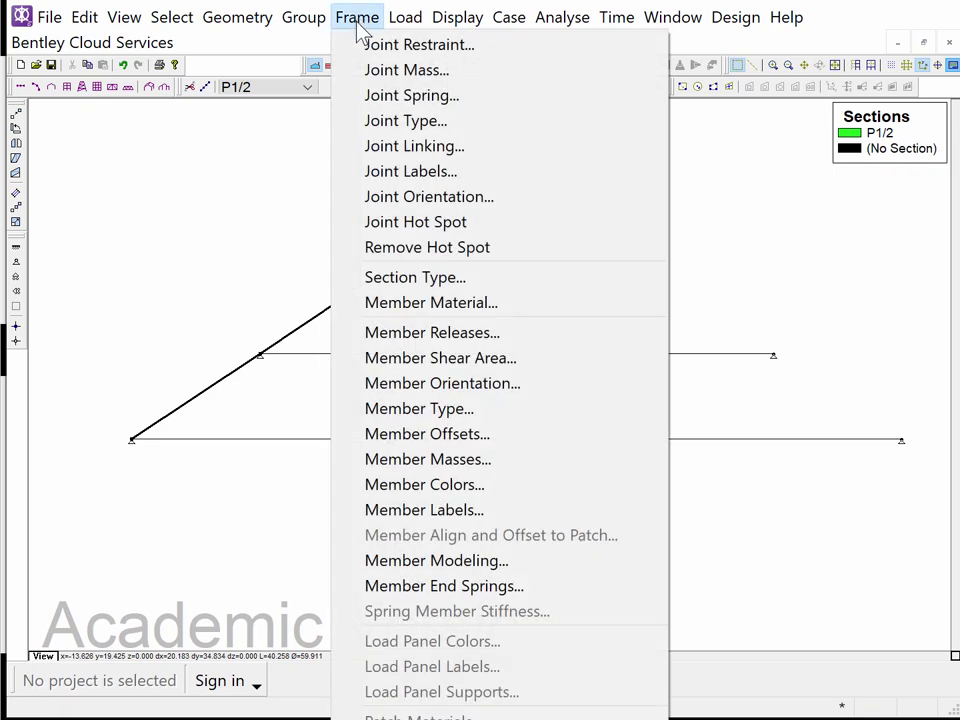
{"action": "left_click", "coordinate": [424, 334]}
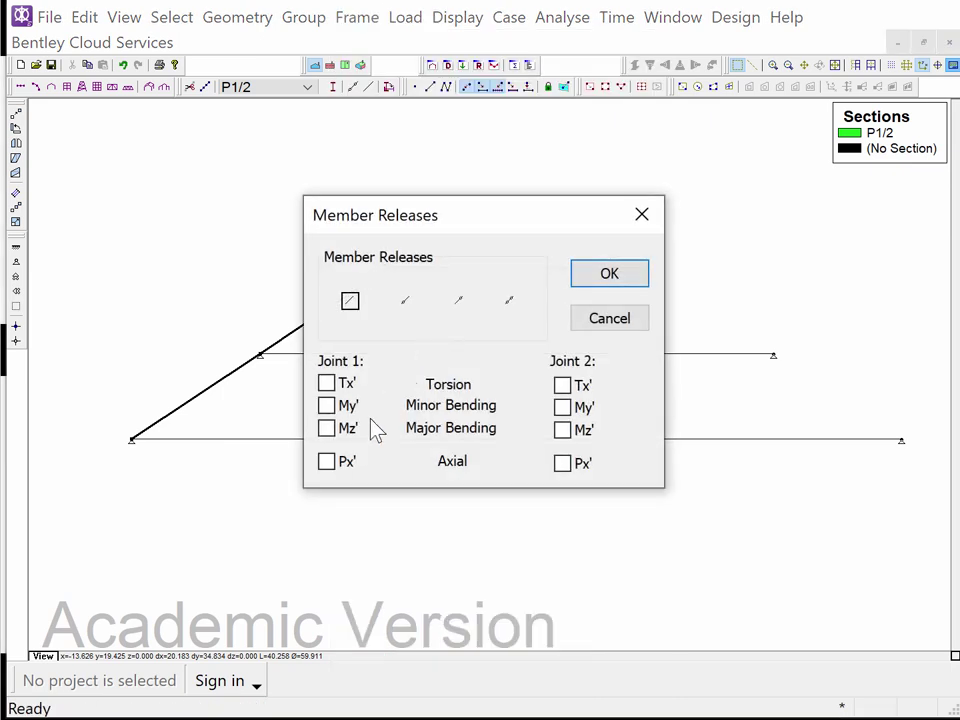
{"action": "left_click", "coordinate": [328, 429]}
{"action": "left_click", "coordinate": [562, 430]}
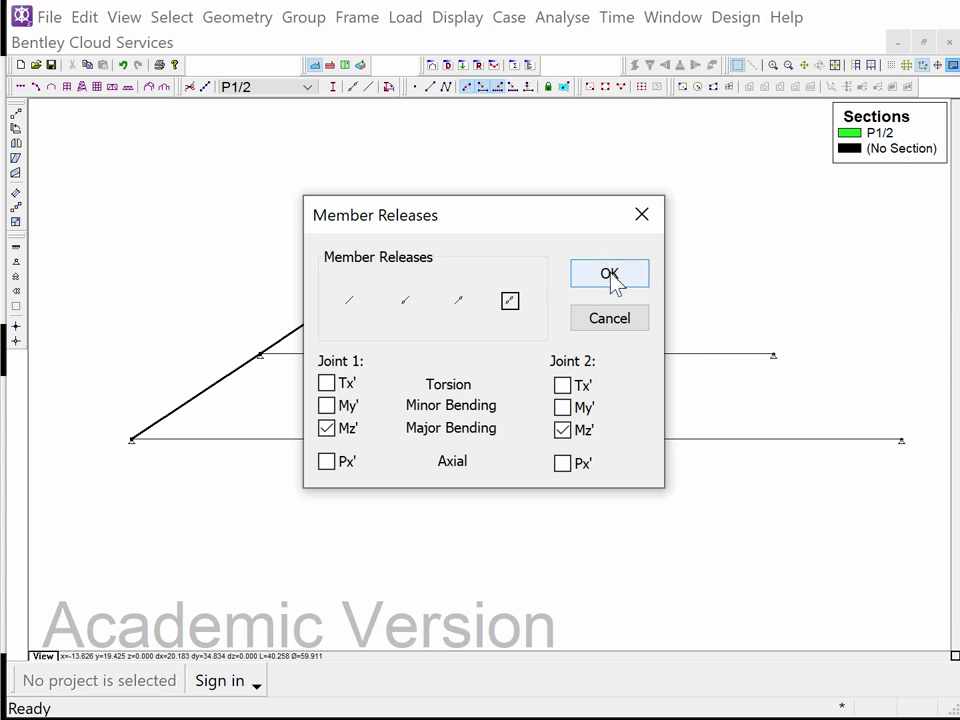
{"action": "left_click", "coordinate": [609, 276]}
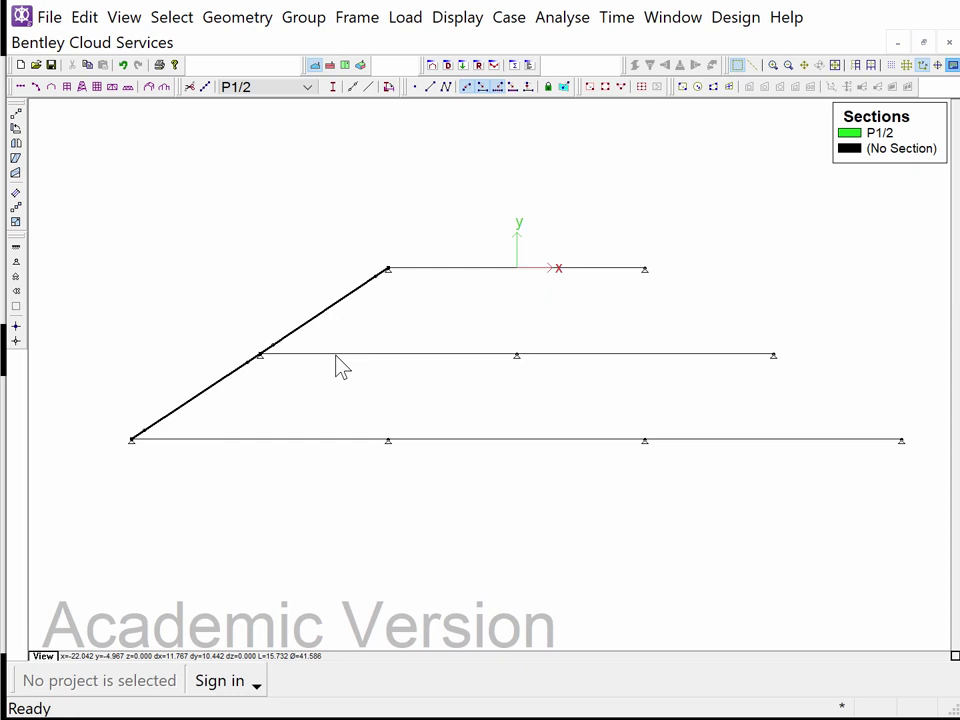
Window-select the middle and bottom horizontal beam rows, excluding the P1/2 pipe diagonals
{"action": "left_click_drag", "start_coordinate": [485, 462], "coordinate": [461, 262]}
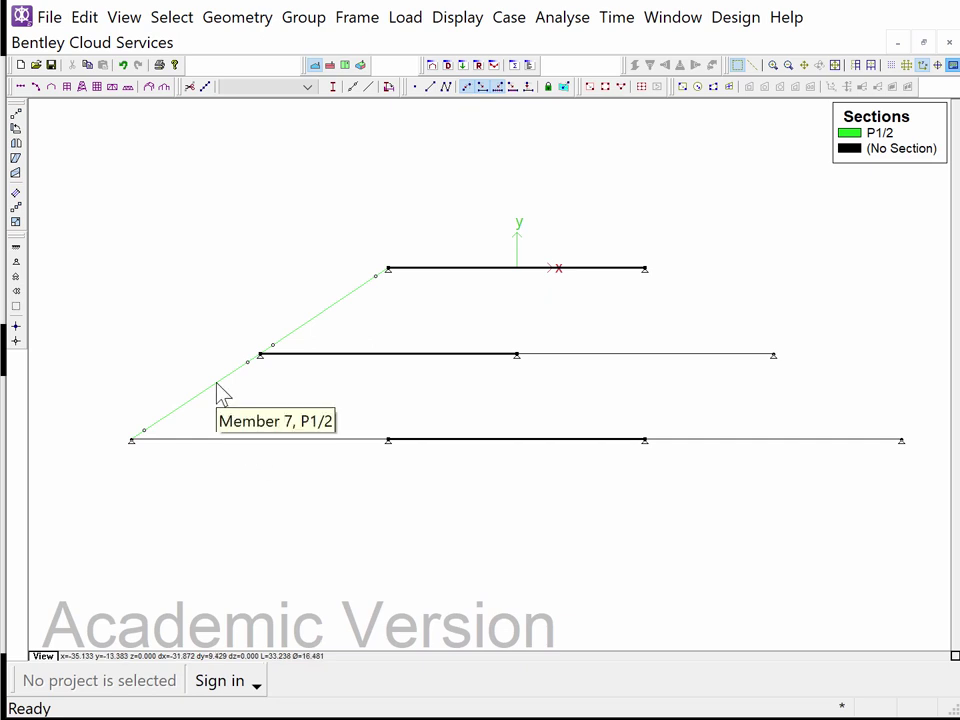
{"action": "left_click_drag", "start_coordinate": [250, 391], "coordinate": [154, 407]}
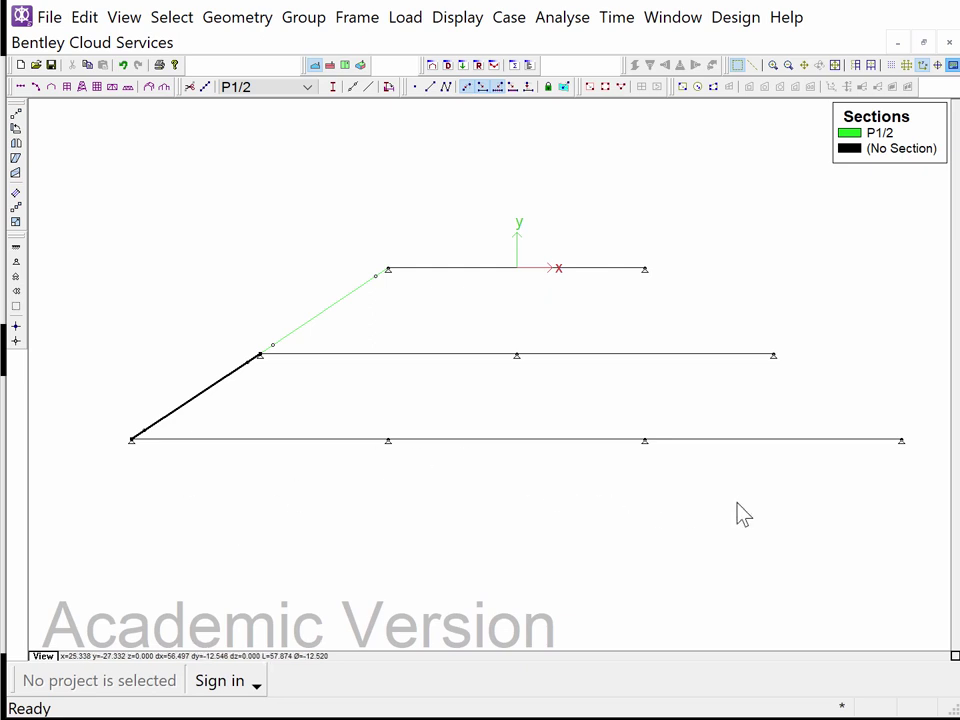
{"action": "left_click_drag", "start_coordinate": [741, 500], "coordinate": [366, 345]}
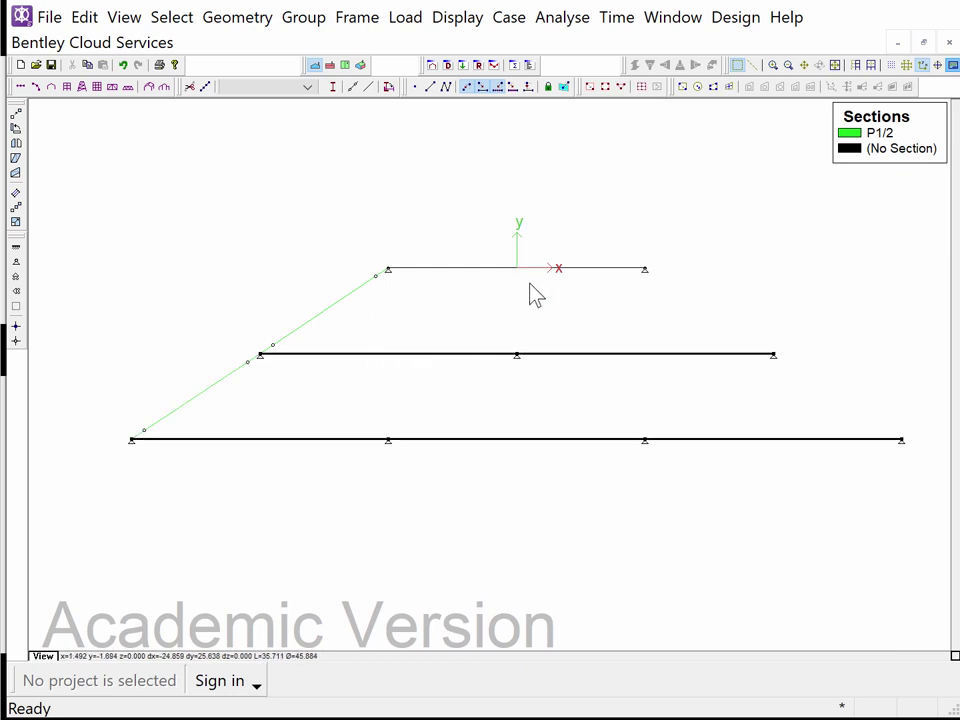
Add the top beam to the selection and pick W10x26 from the section library as the current section
{"action": "left_click", "coordinate": [470, 262], "text": "ctrl"}
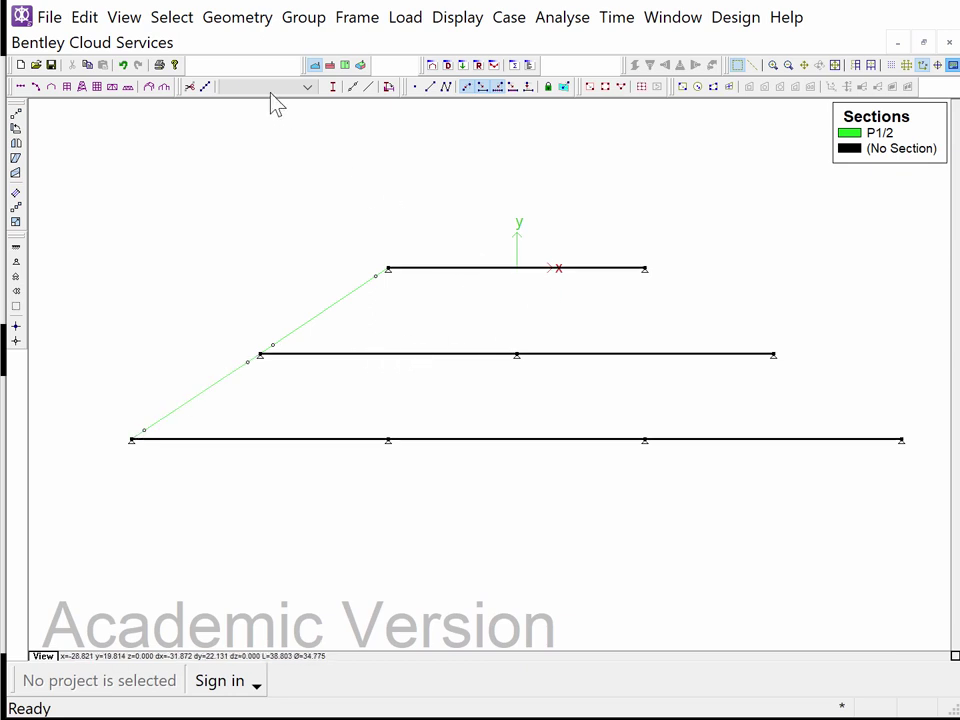
{"action": "left_click", "coordinate": [273, 126]}
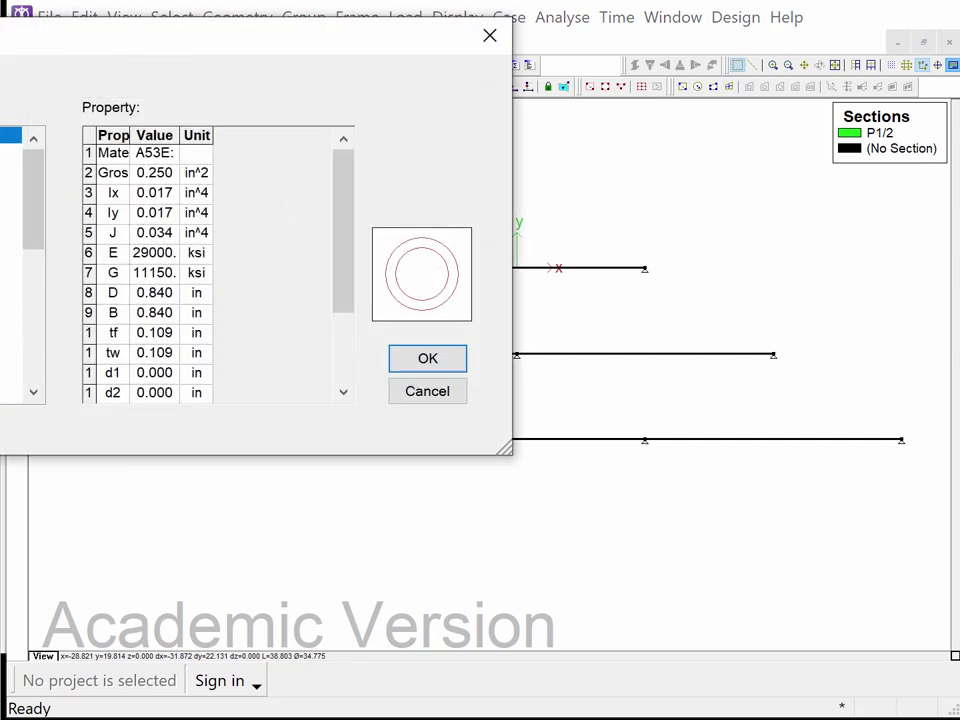
{"action": "key", "text": "Down"}
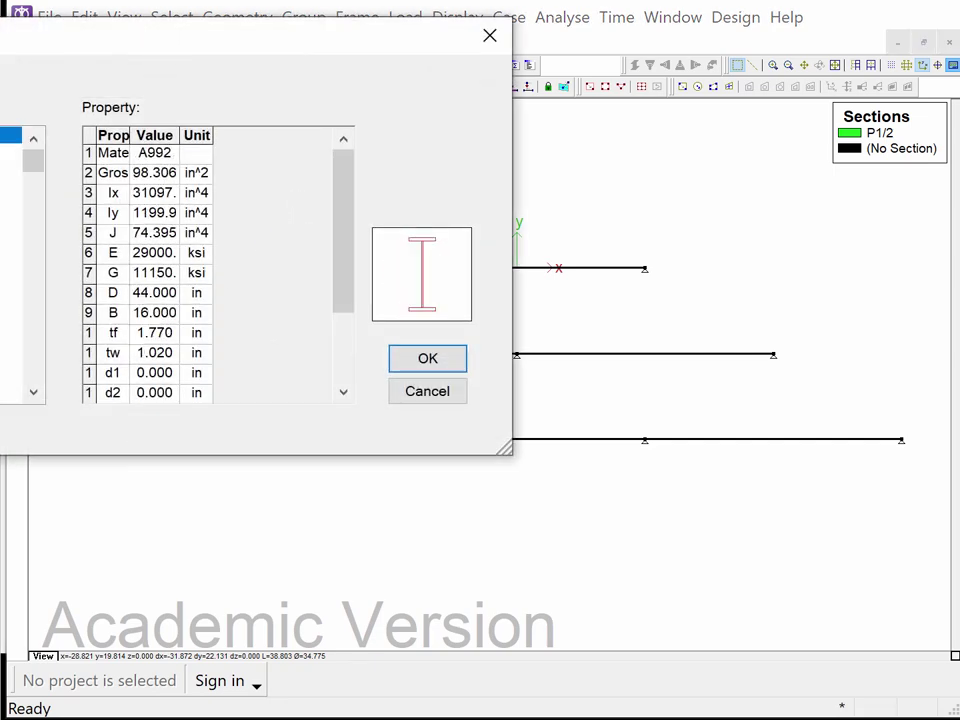
{"action": "left_click_drag", "start_coordinate": [30, 161], "coordinate": [44, 219]}
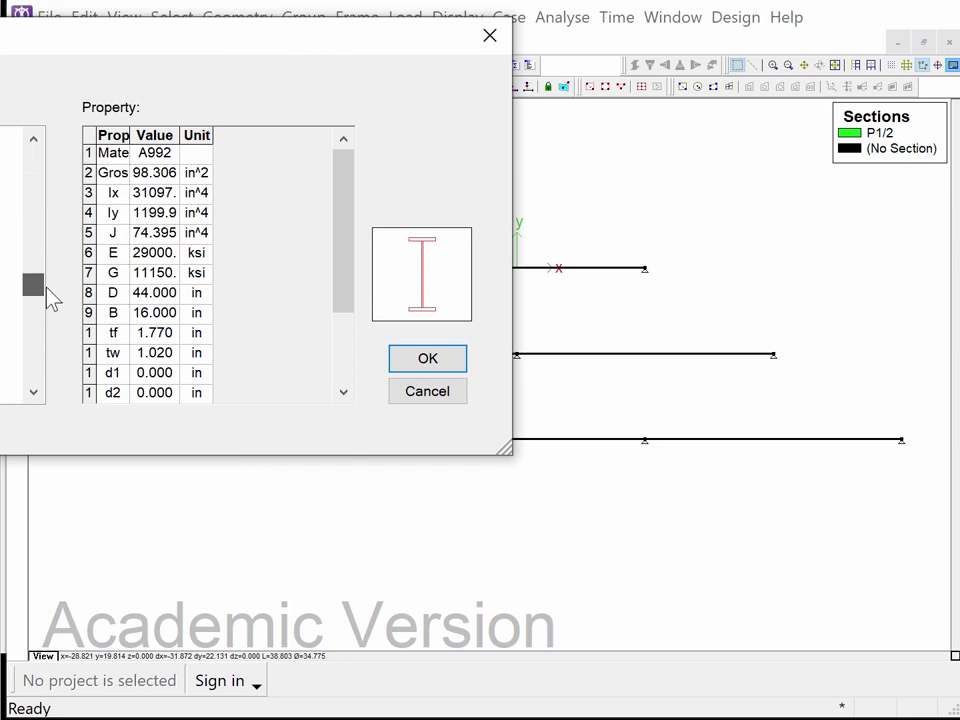
{"action": "left_click_drag", "start_coordinate": [46, 286], "coordinate": [47, 319]}
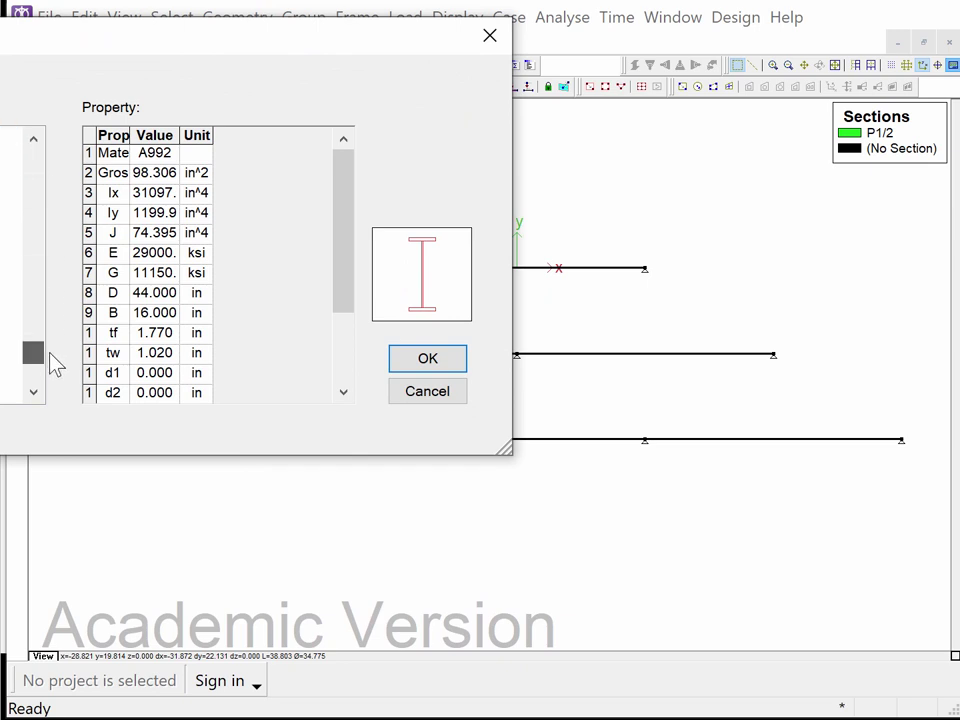
{"action": "left_click", "coordinate": [12, 318]}
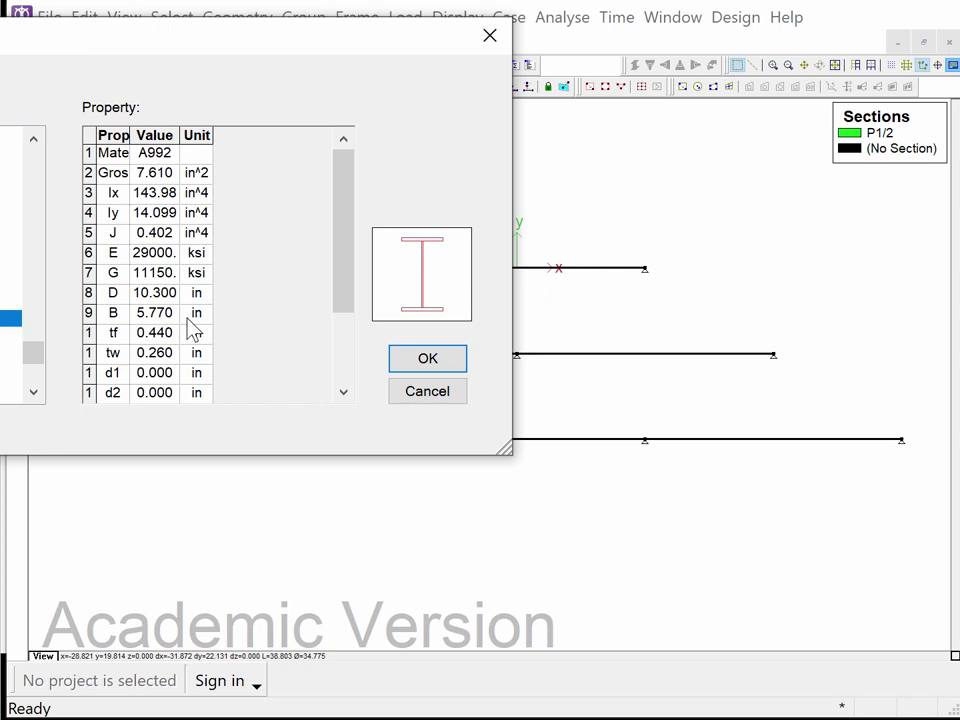
{"action": "left_click", "coordinate": [422, 362]}
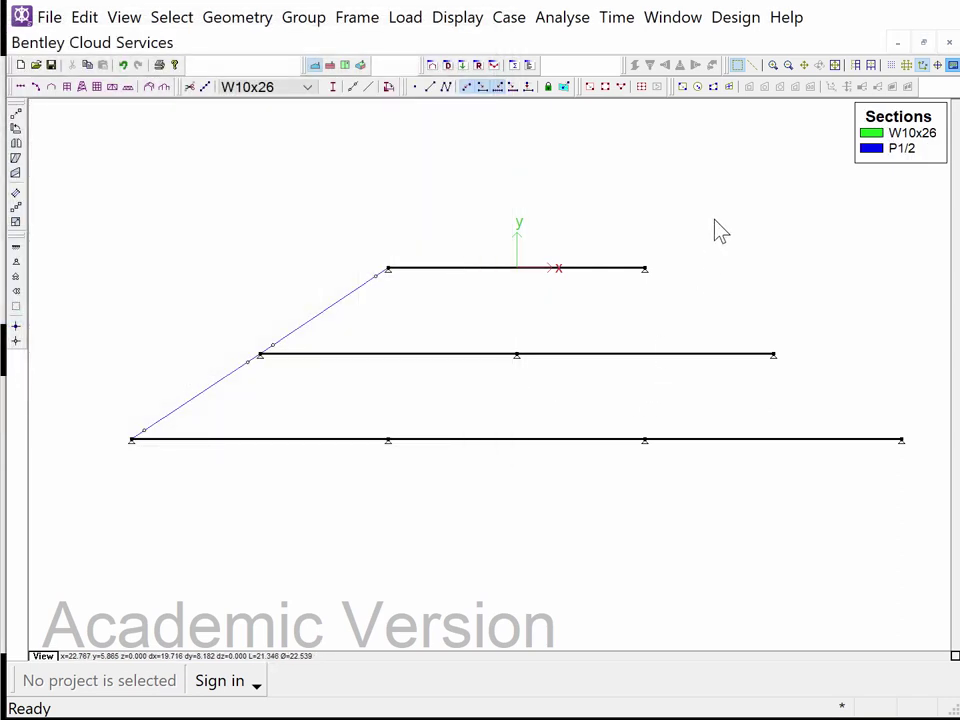
Assign W10x26 to the three horizontal beams, then check the right, front, top and 3D views
{"action": "left_click", "coordinate": [386, 519]}
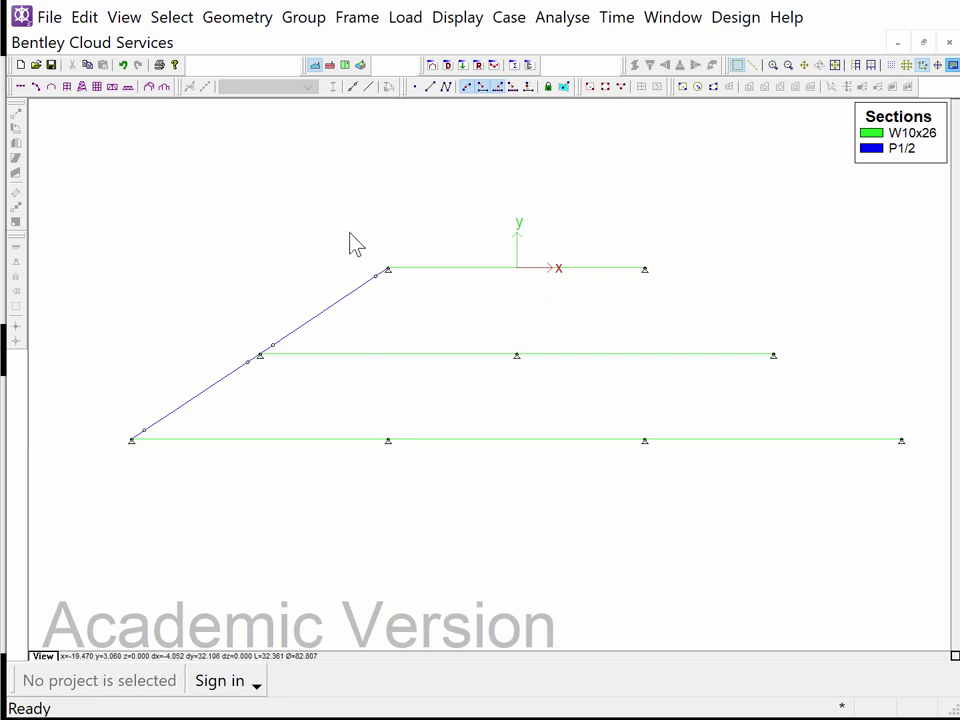
{"action": "left_click", "coordinate": [331, 67]}
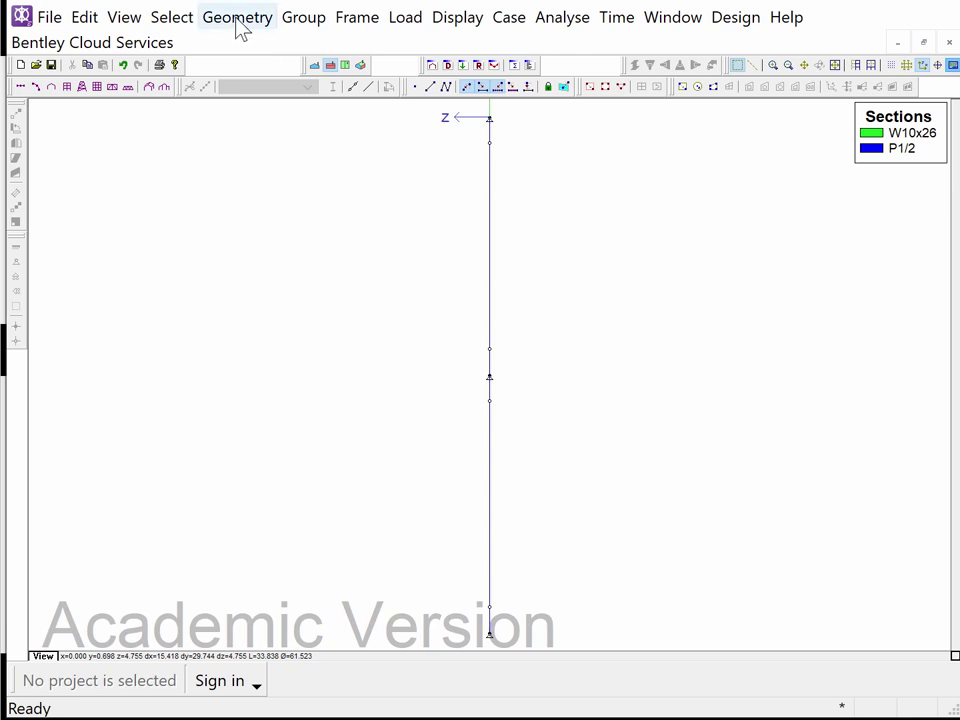
{"action": "left_click", "coordinate": [316, 66]}
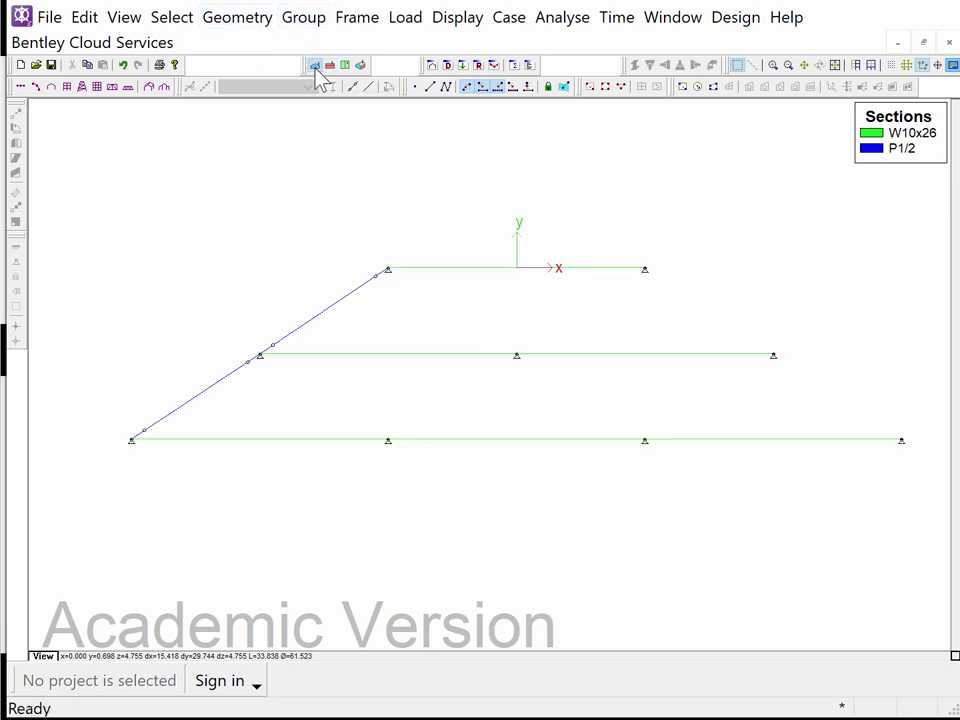
{"action": "left_click", "coordinate": [331, 65]}
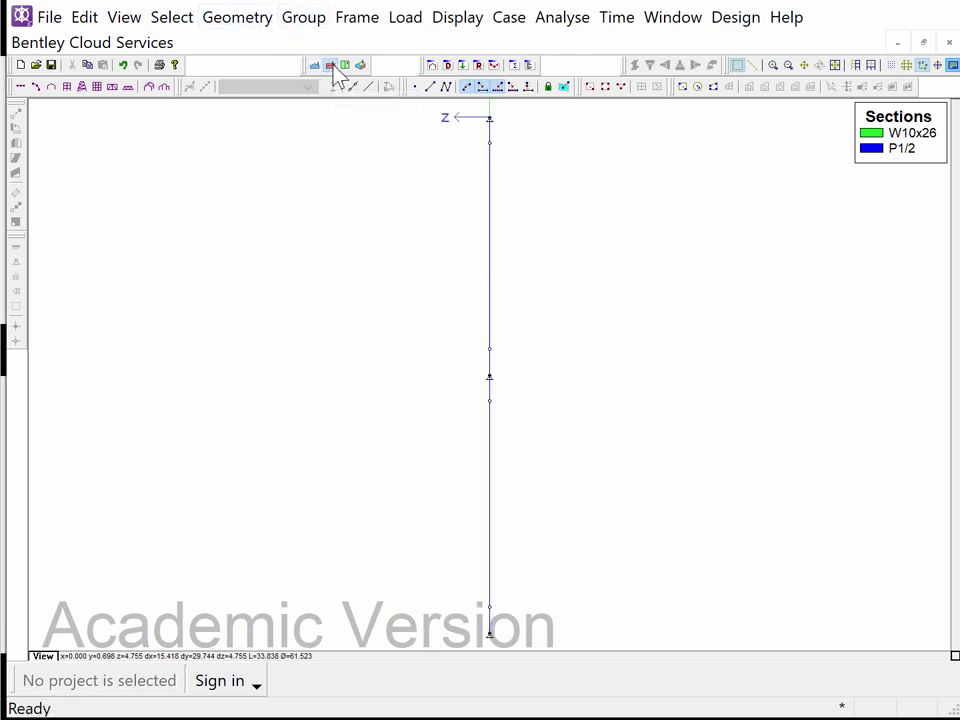
{"action": "left_click", "coordinate": [349, 66]}
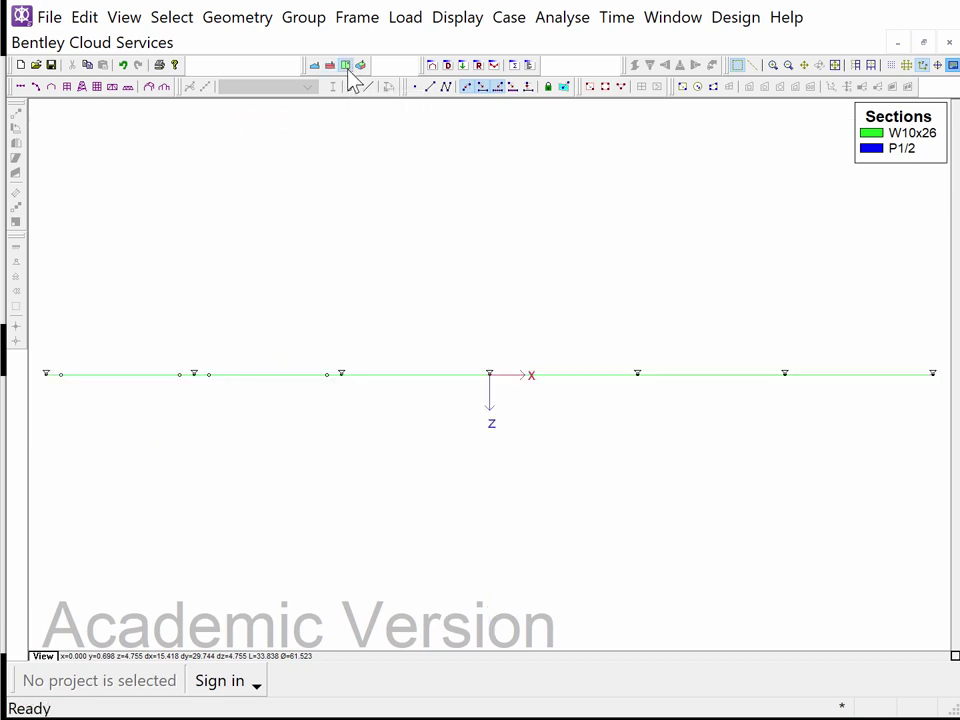
{"action": "left_click", "coordinate": [361, 65]}
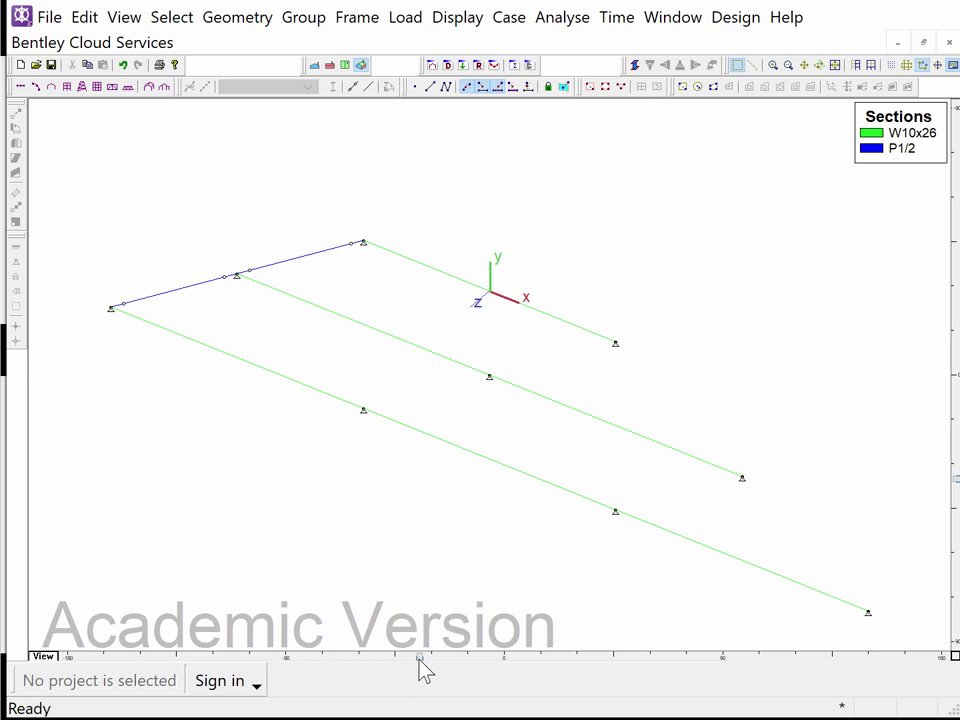
Rotate and tilt the 3D model back toward a front elevation of the three beams
{"action": "left_click_drag", "start_coordinate": [421, 668], "coordinate": [508, 673]}
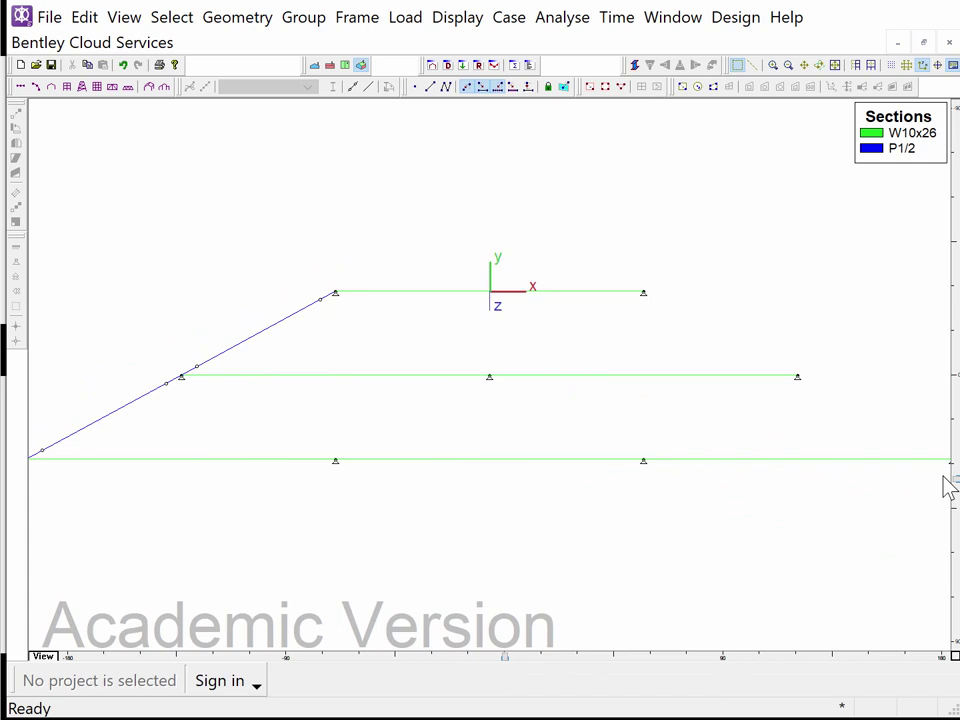
{"action": "left_click_drag", "start_coordinate": [957, 490], "coordinate": [952, 505]}
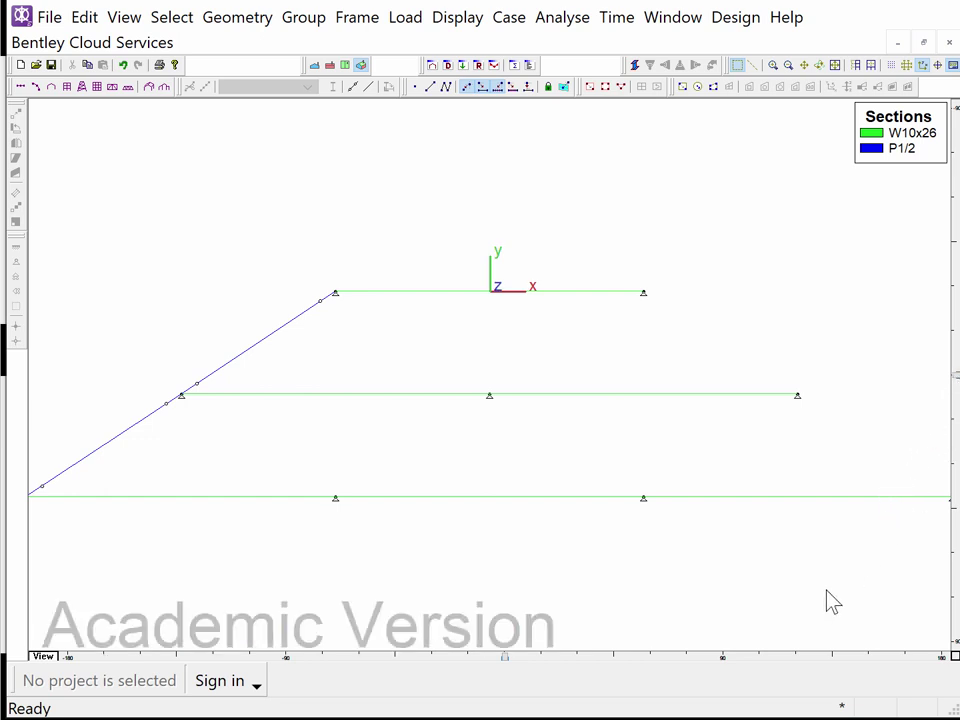
{"action": "key", "text": "Up"}
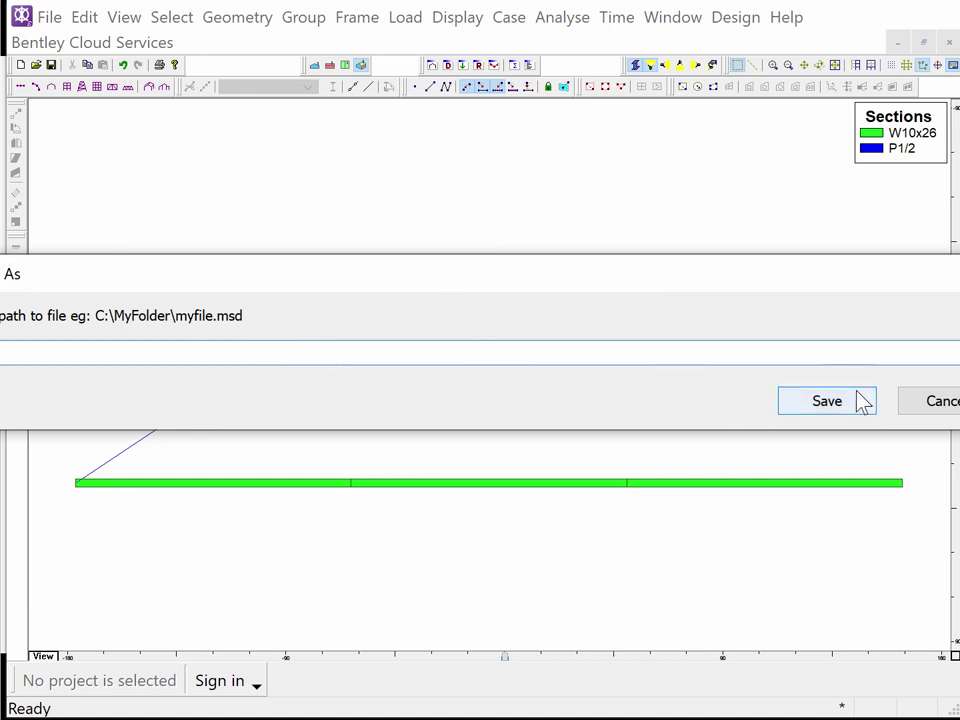
Dismiss the path-entry box and use File > Save to browse to 06-BEAMS > 06.1.1-B-ShearAndMomentForCantilevers > BEAM_CONTINUITY_USING_MF
{"action": "left_click_drag", "start_coordinate": [476, 283], "coordinate": [546, 287]}
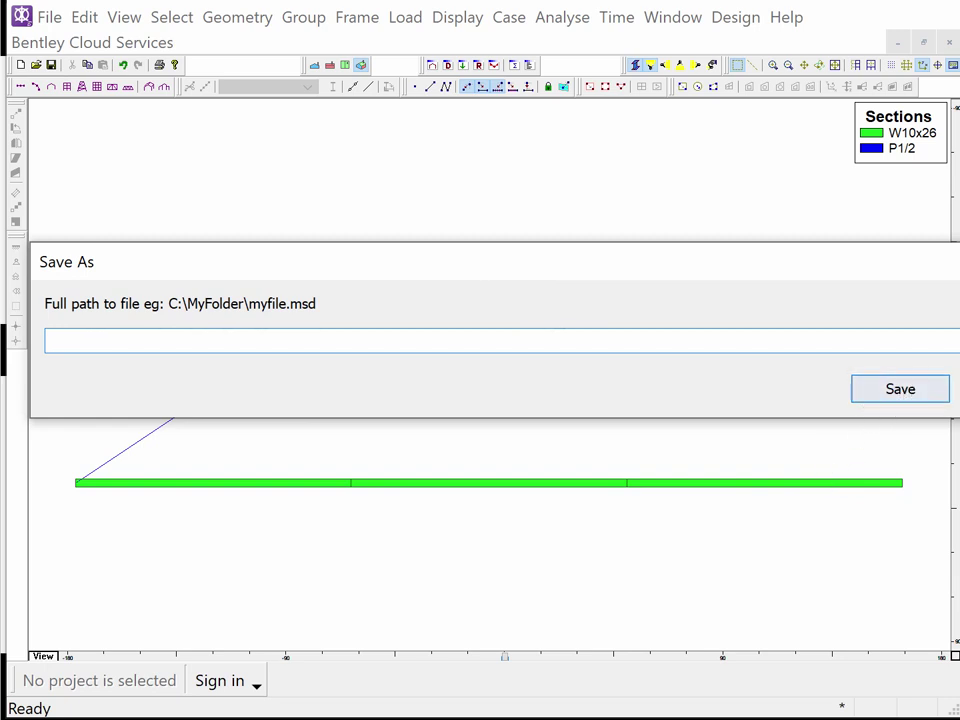
{"action": "key", "text": "Escape"}
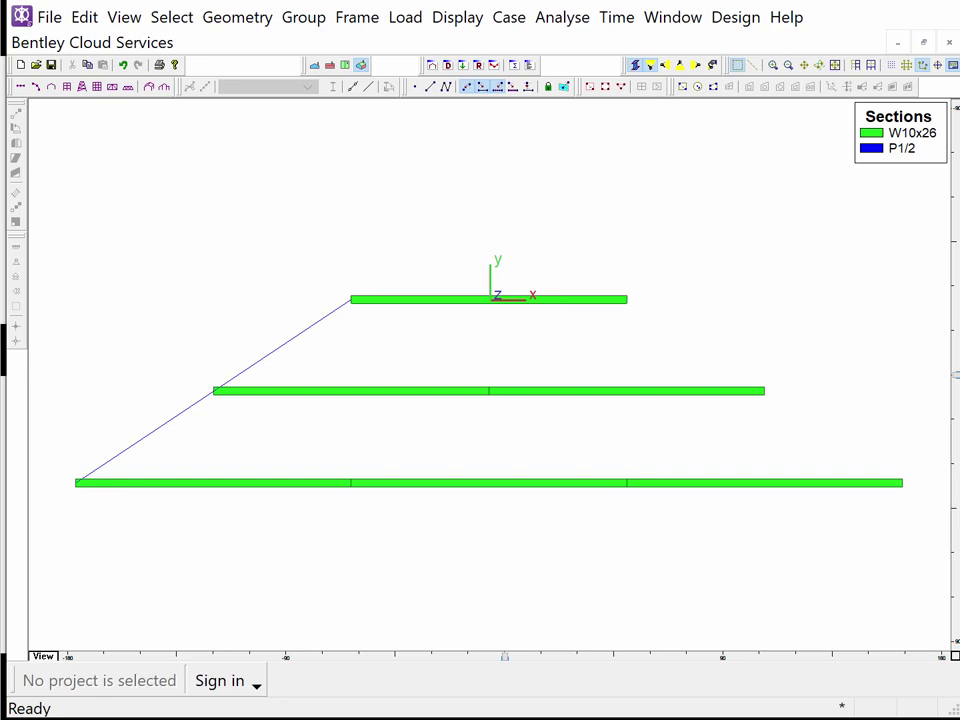
{"action": "left_click", "coordinate": [52, 22]}
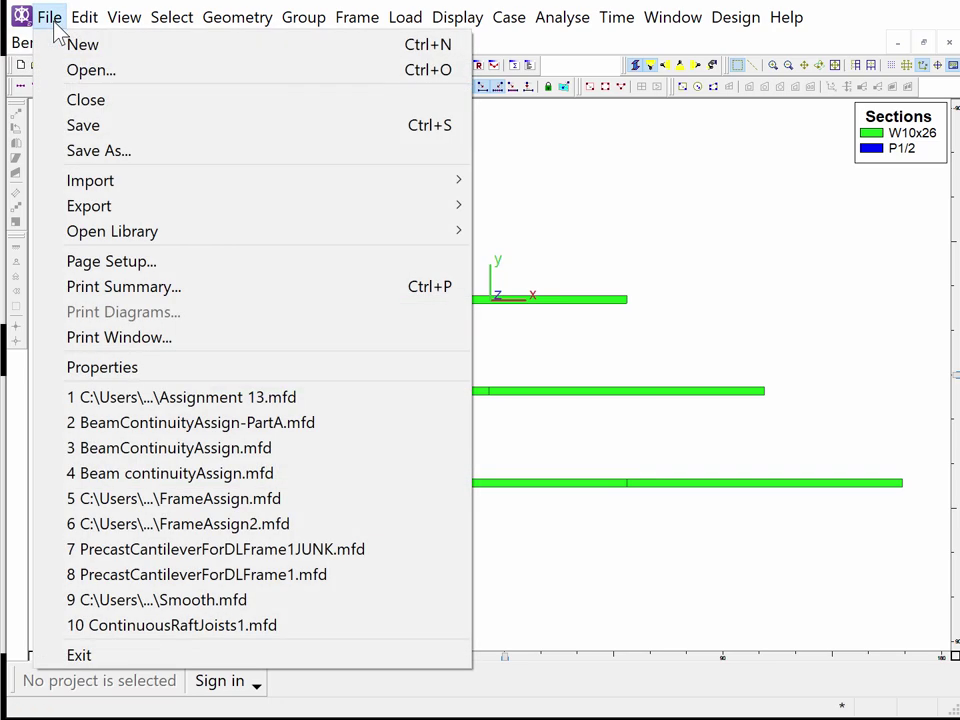
{"action": "left_click", "coordinate": [83, 125]}
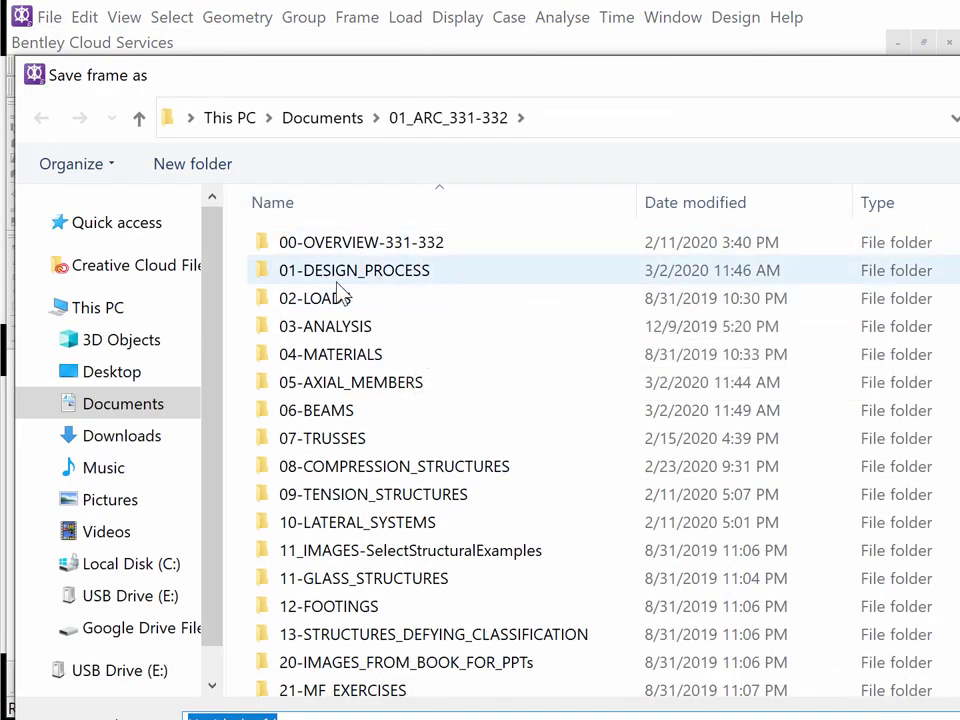
{"action": "left_click", "coordinate": [337, 416]}
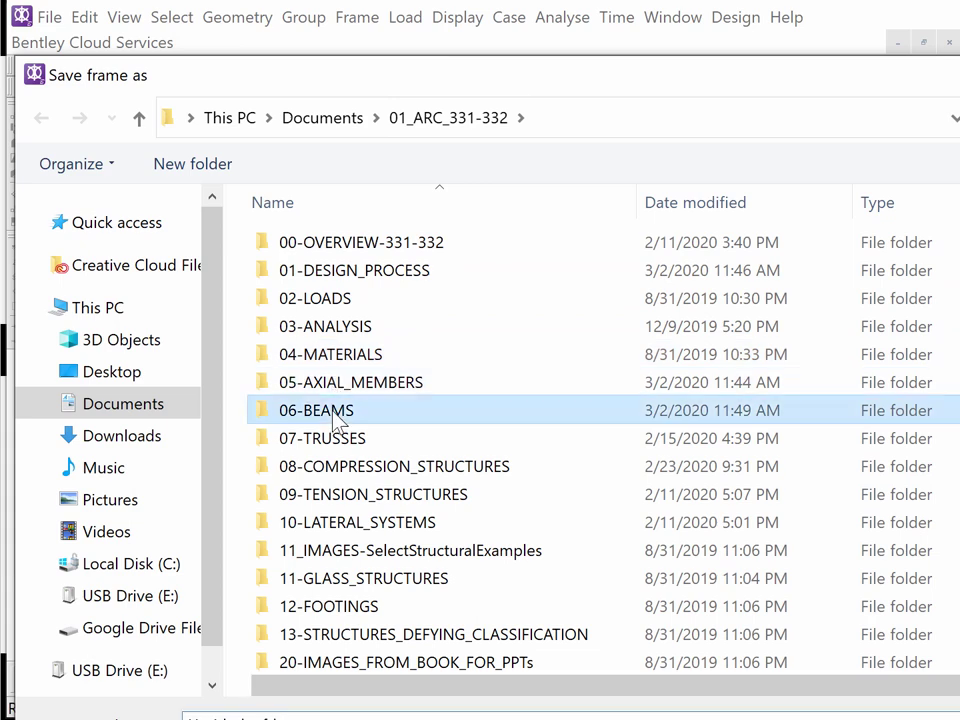
{"action": "double_click", "coordinate": [337, 416]}
{"action": "left_click", "coordinate": [385, 277]}
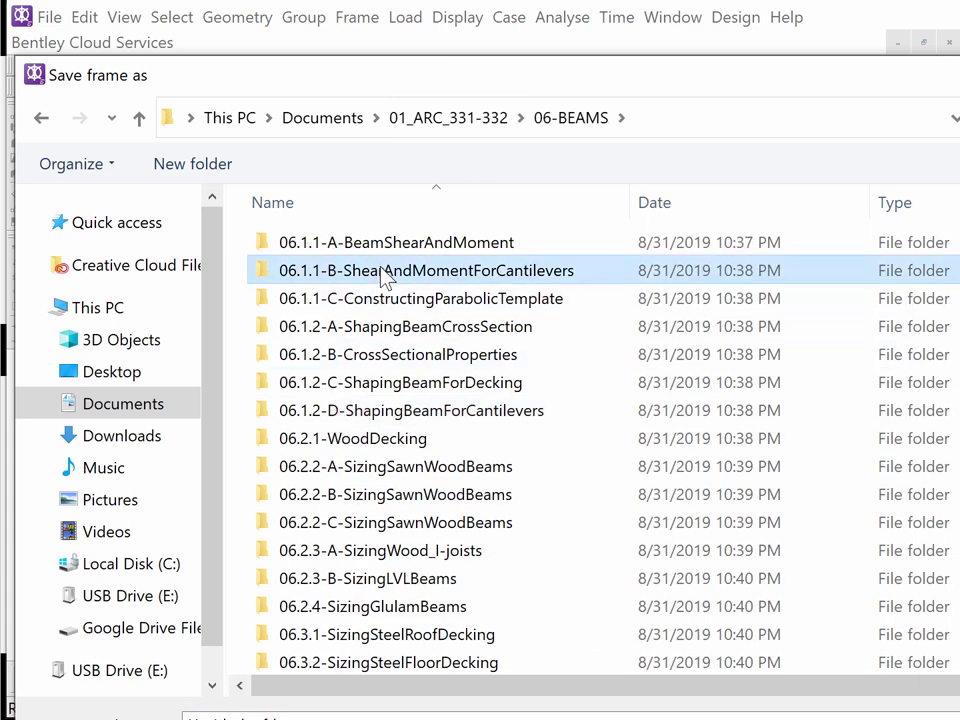
{"action": "double_click", "coordinate": [385, 271]}
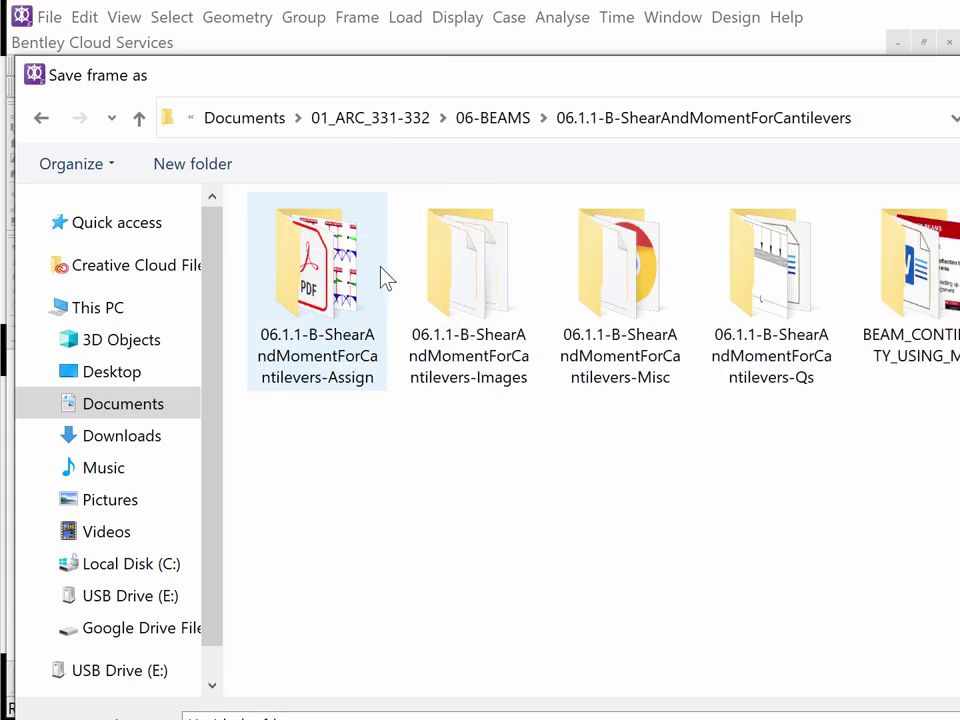
{"action": "double_click", "coordinate": [868, 287]}
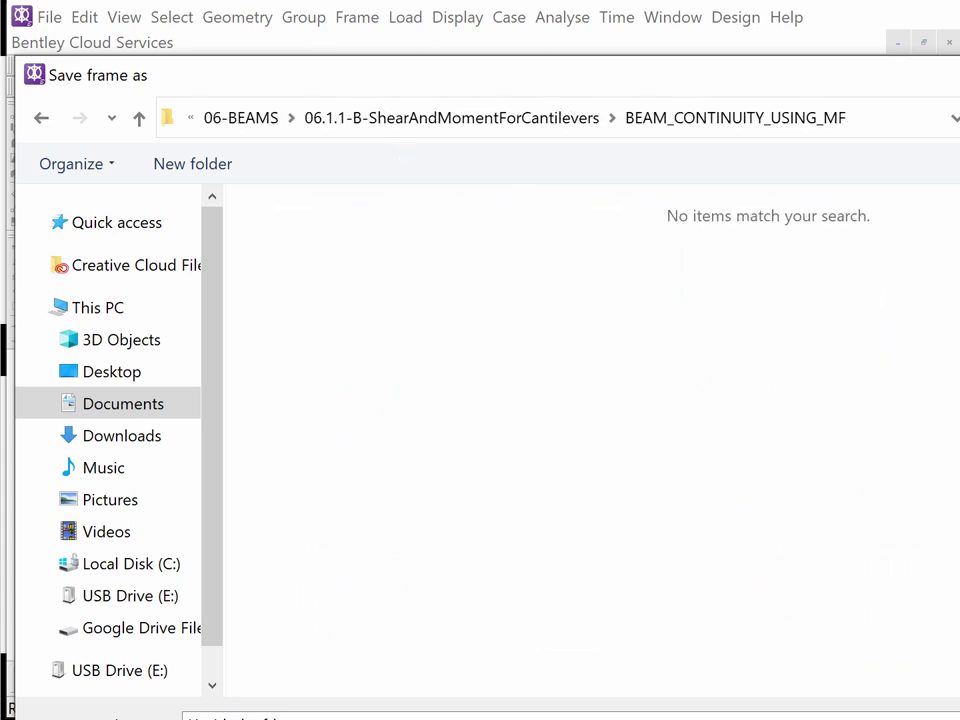
Replace the suggested file name with a new continuous-beam file name ending '_B_Cont' and save
{"action": "left_click", "coordinate": [246, 716]}
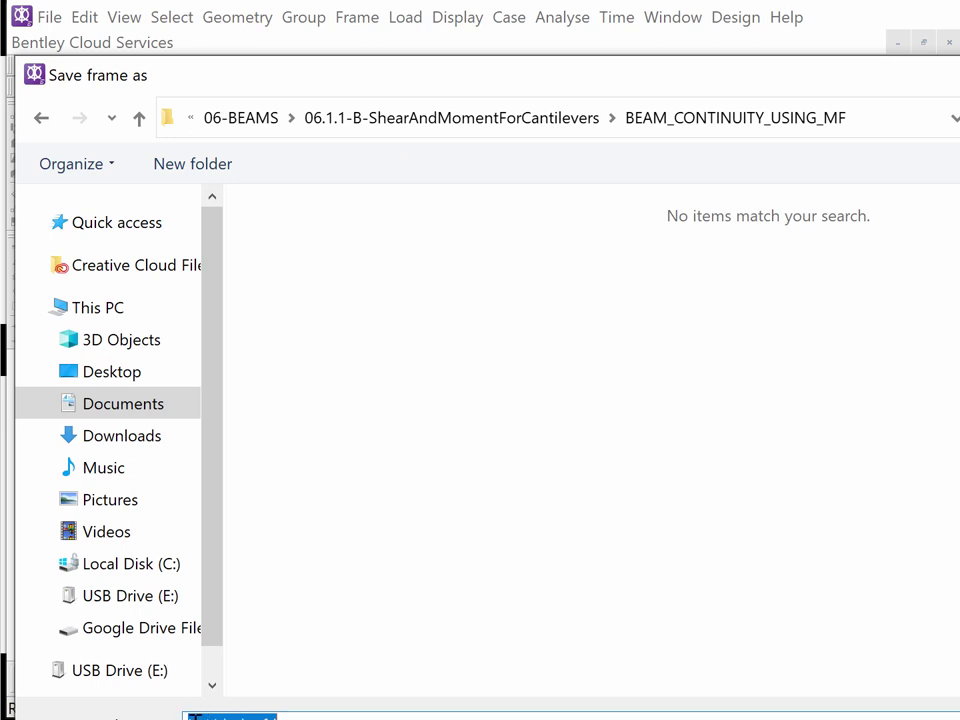
{"action": "key", "text": "ctrl+a"}
{"action": "key", "text": "BackSpace"}
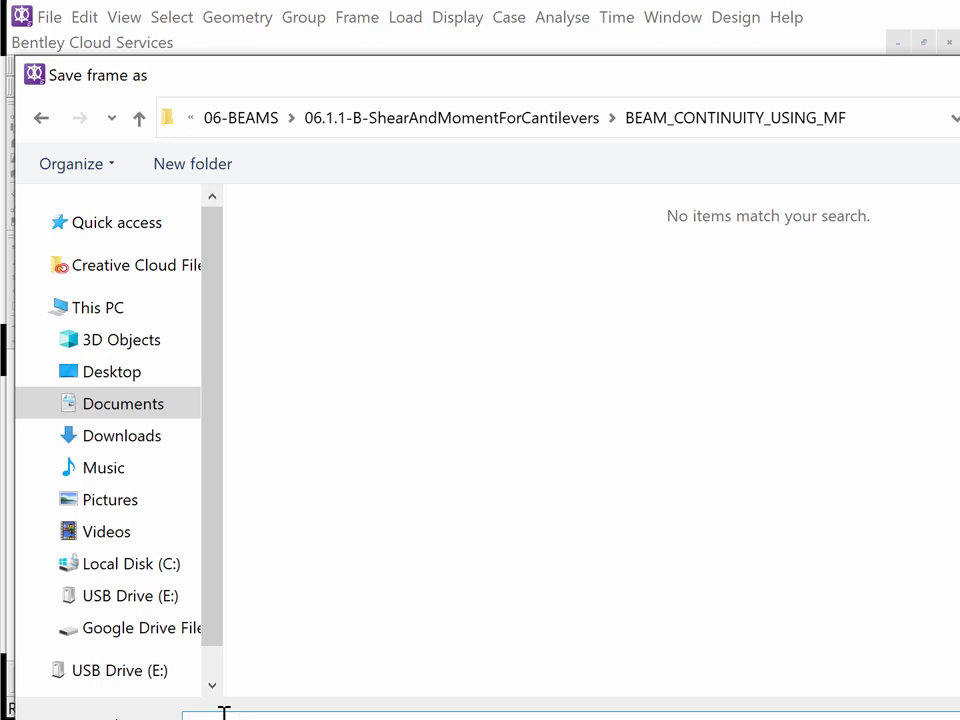
{"action": "type", "text": "Shea"}
{"action": "key", "text": "BackSpace"}
{"action": "type", "text": "oment Cantileer_UNI"}
{"action": "key", "text": "BackSpace"}
{"action": "key", "text": "BackSpace"}
{"action": "key", "text": "BackSpace"}
{"action": "type", "text": "(SW)1_B_Cont"}
{"action": "key", "text": "Return"}
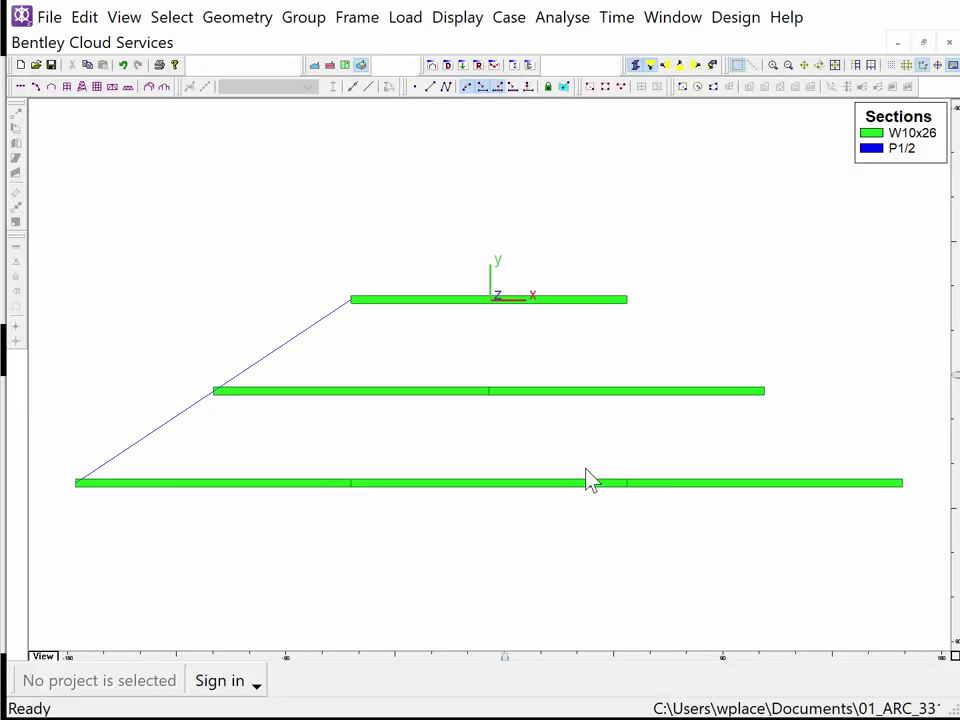
Close the Load and Case menus unused and open the Load window for Load Case 1
{"action": "left_click", "coordinate": [408, 28]}
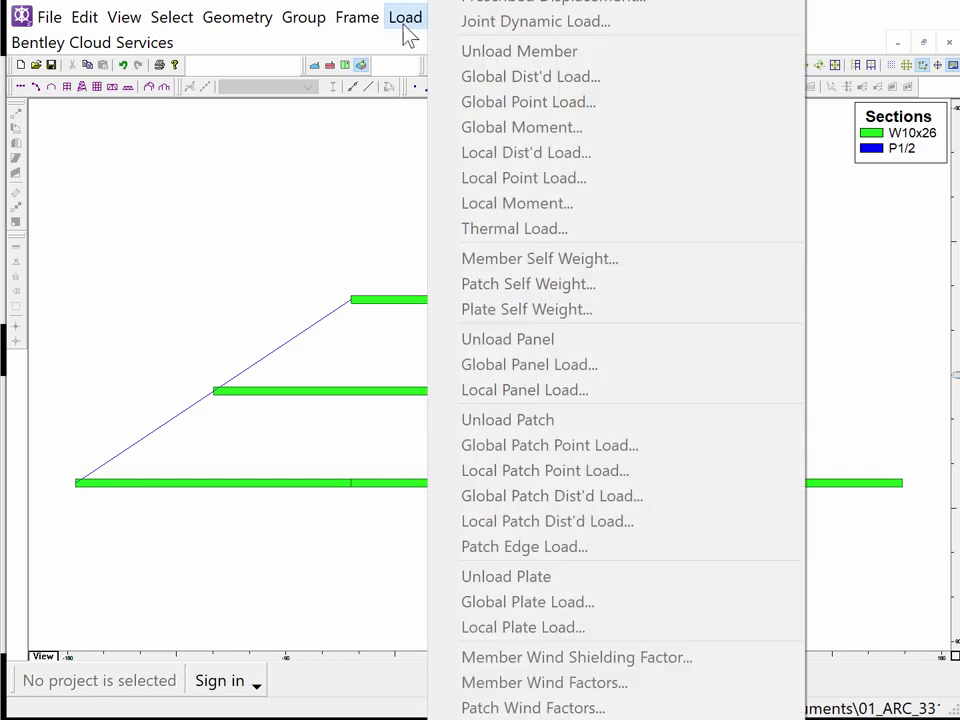
{"action": "left_click", "coordinate": [418, 26]}
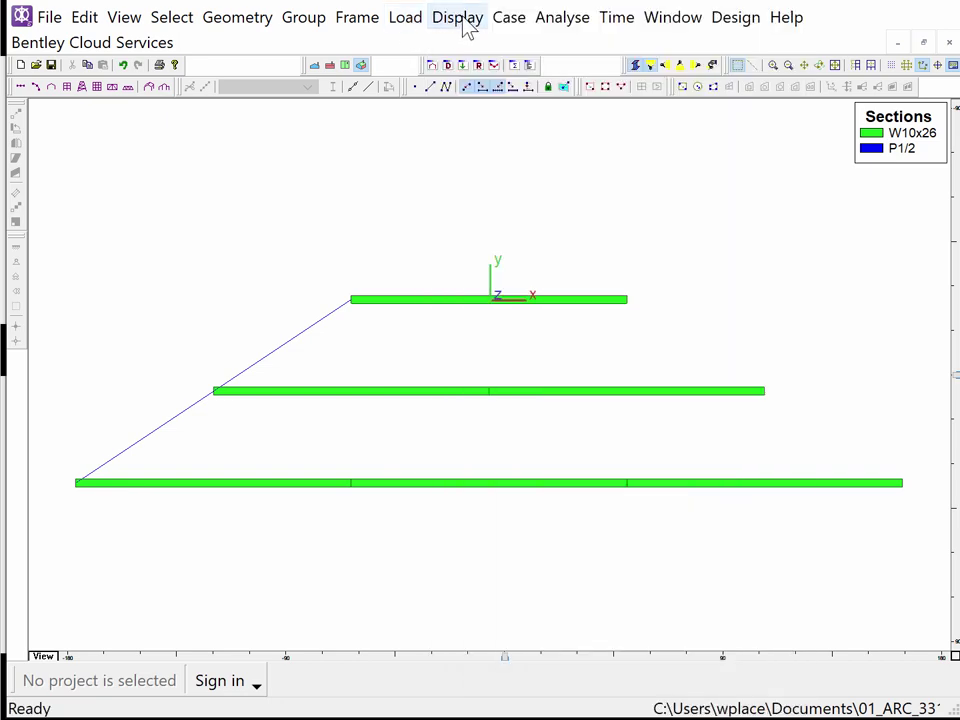
{"action": "left_click", "coordinate": [513, 20]}
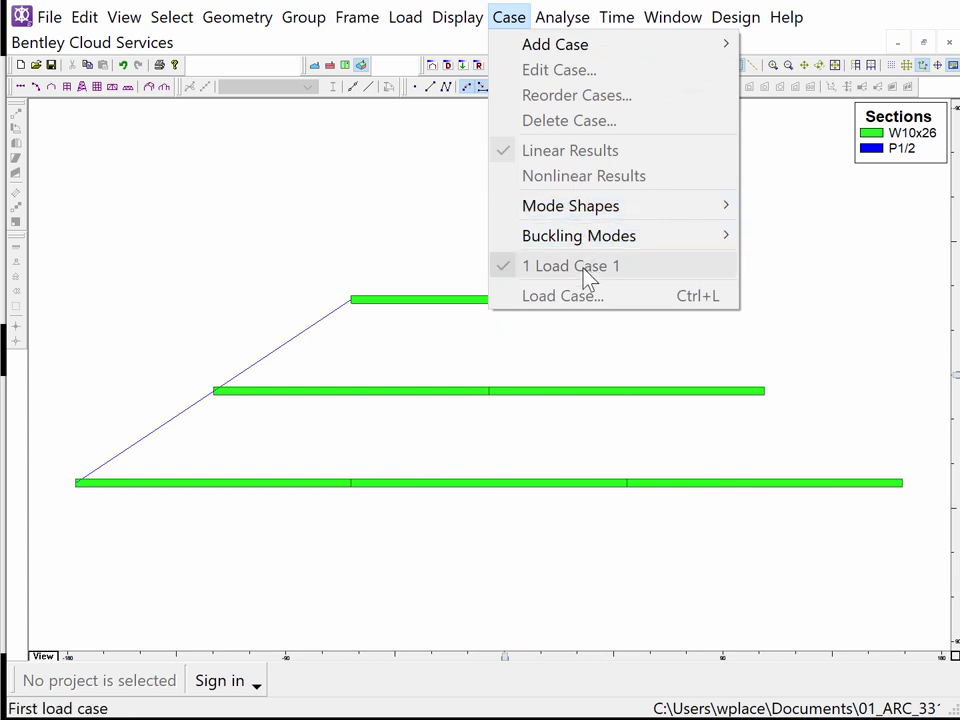
{"action": "left_click", "coordinate": [365, 193]}
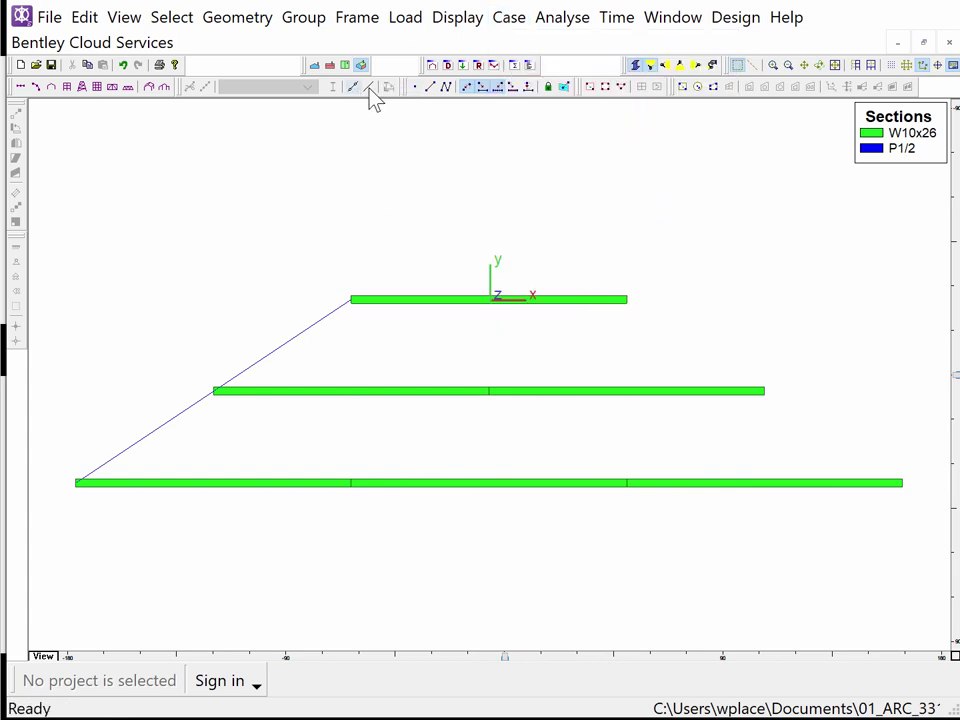
{"action": "left_click", "coordinate": [462, 67]}
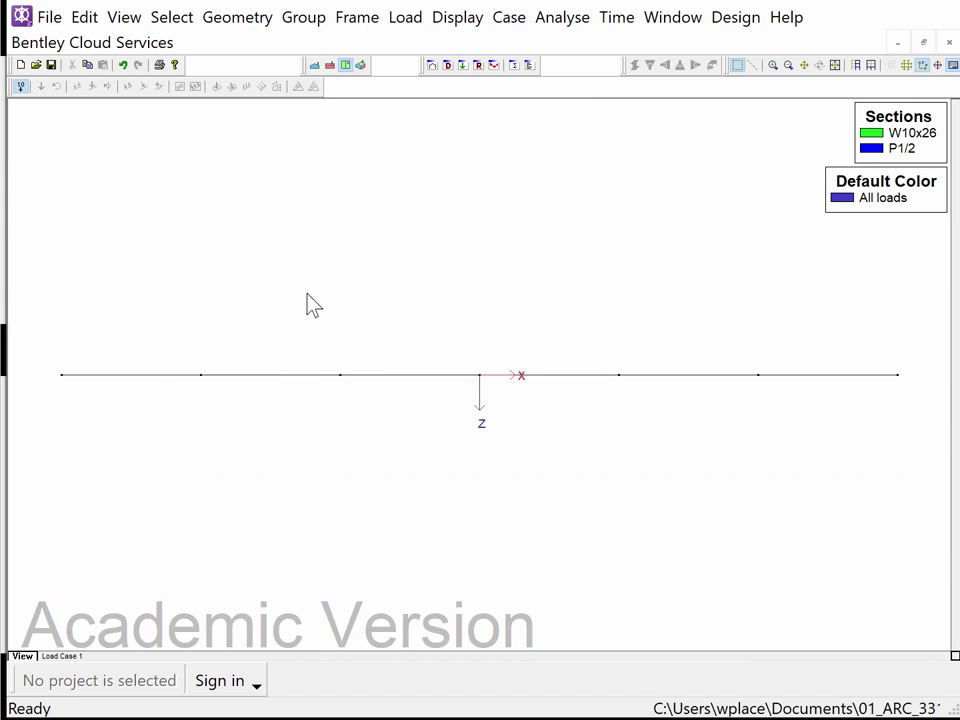
Show the Load Case 1 window in front view and browse the Load menu's load types
{"action": "left_click", "coordinate": [314, 66]}
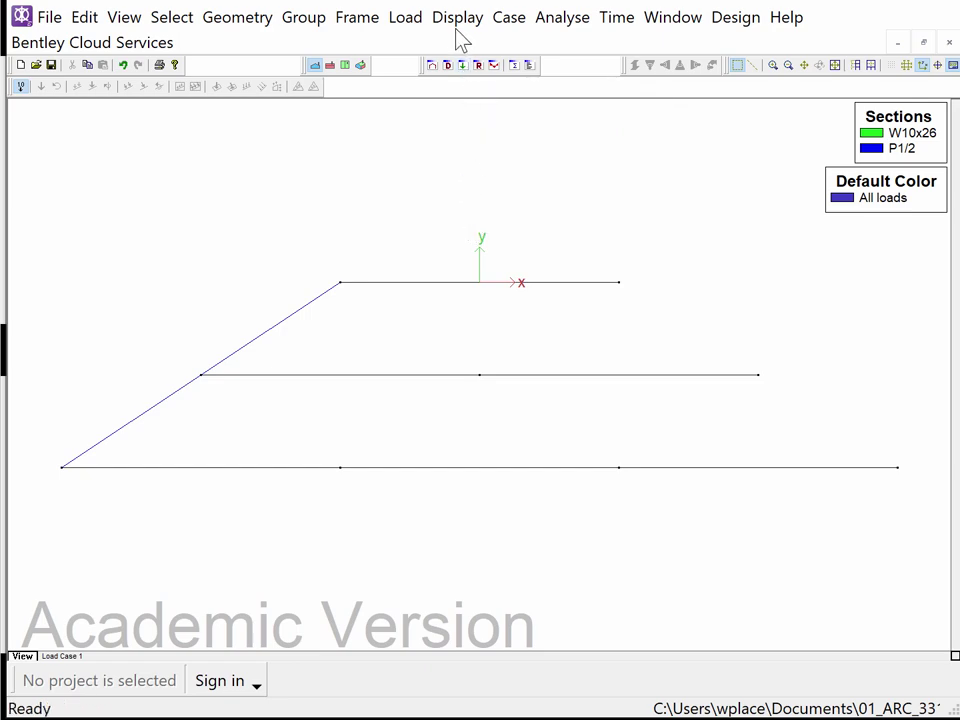
{"action": "left_click", "coordinate": [405, 20]}
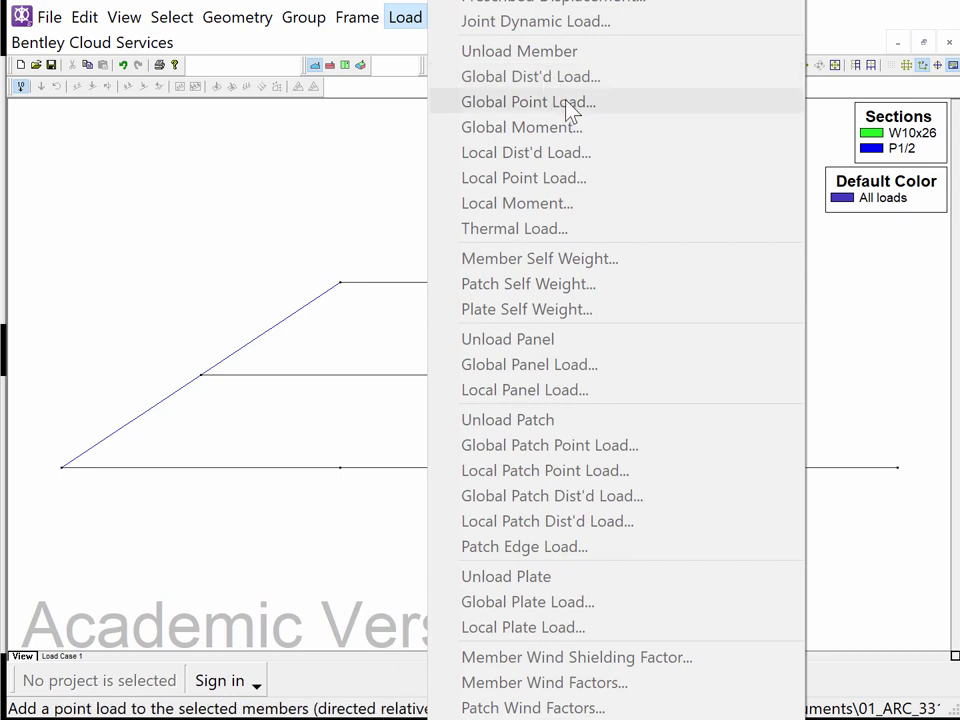
{"action": "left_click", "coordinate": [315, 208]}
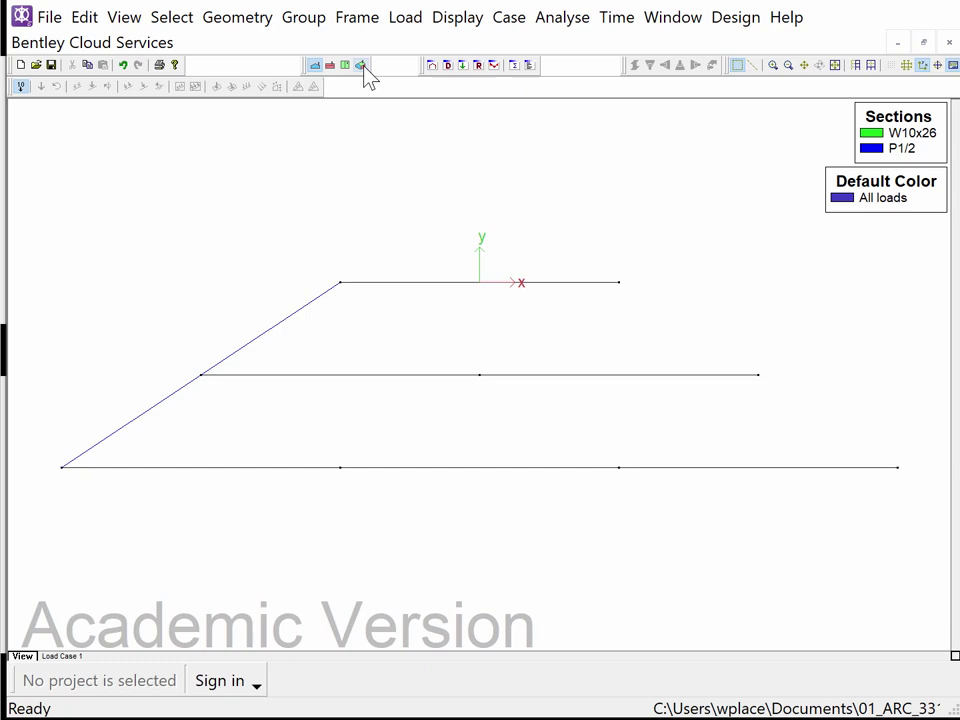
{"action": "left_click", "coordinate": [406, 18]}
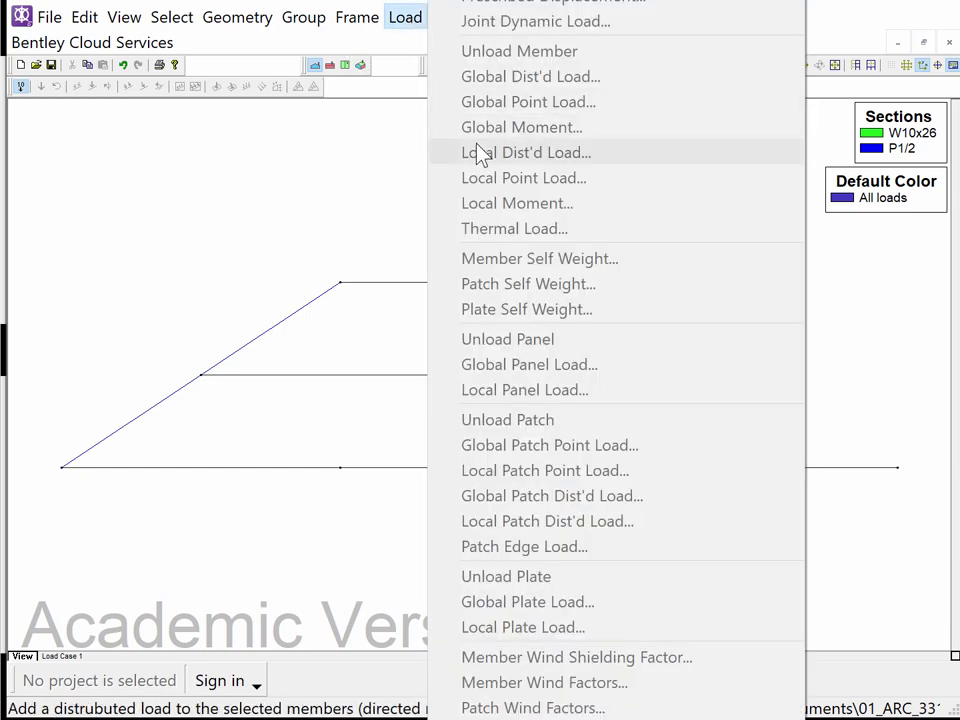
{"action": "left_click", "coordinate": [336, 176]}
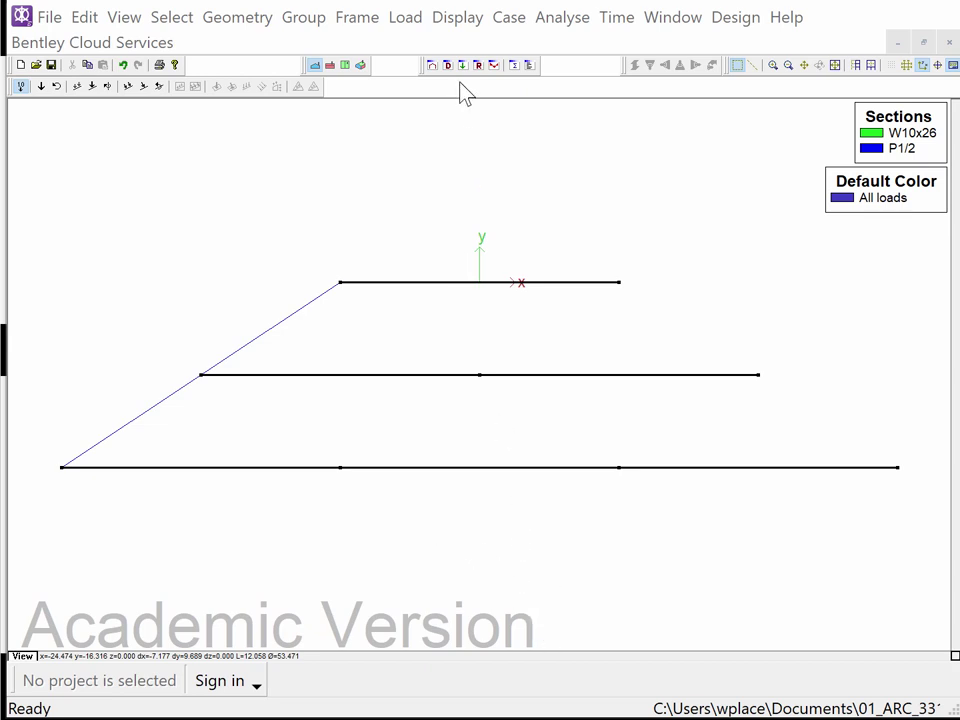
Add a Global Dist'd Load of 1.000 kip/ft at left and right to all beams
{"action": "left_click", "coordinate": [406, 22]}
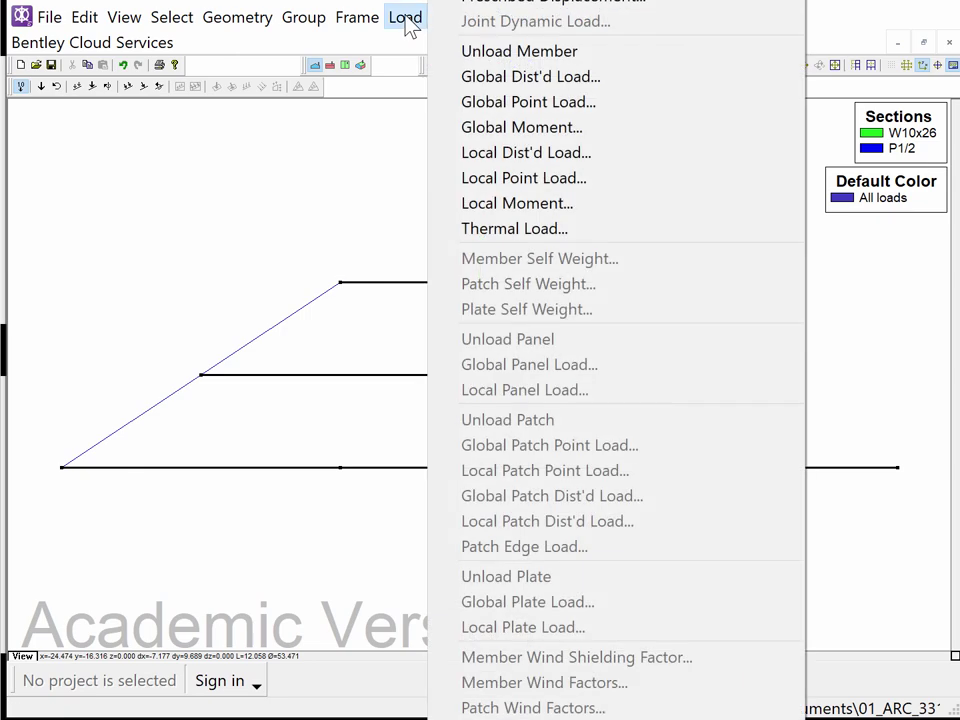
{"action": "left_click", "coordinate": [514, 78]}
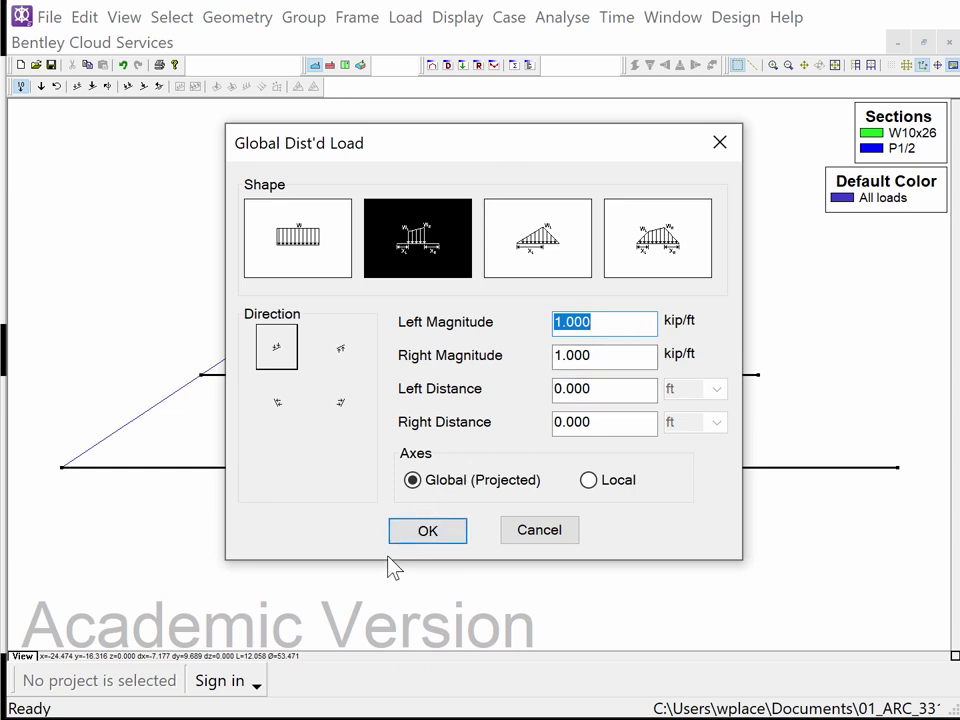
{"action": "left_click", "coordinate": [446, 537]}
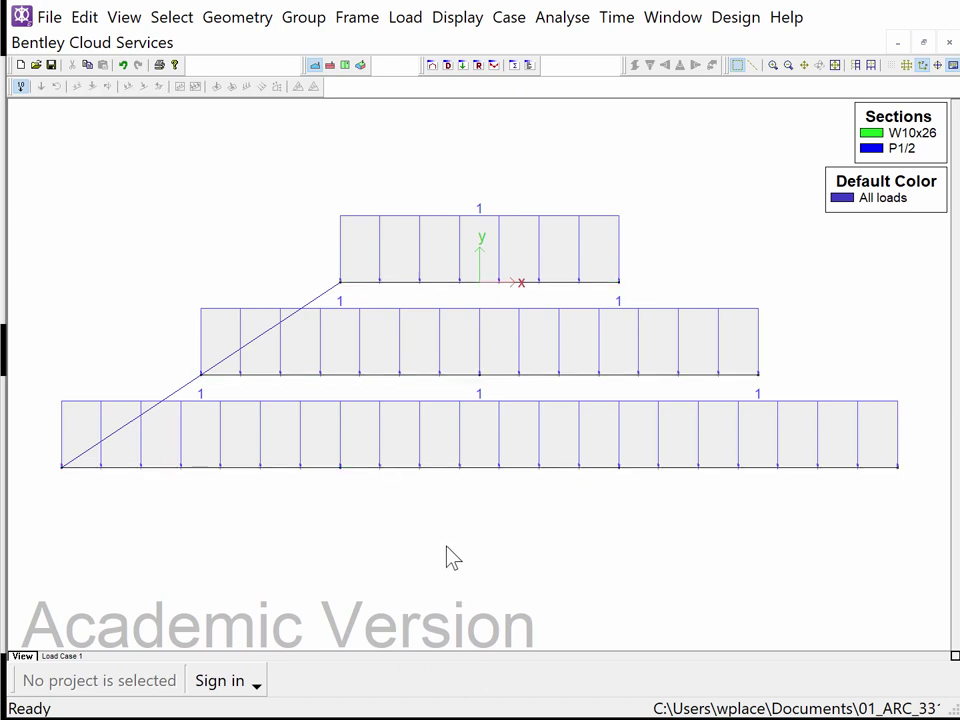
Save the model, open the Plot window in front view, and run Analyse > Linear
{"action": "key", "text": "ctrl+s"}
{"action": "left_click", "coordinate": [494, 66]}
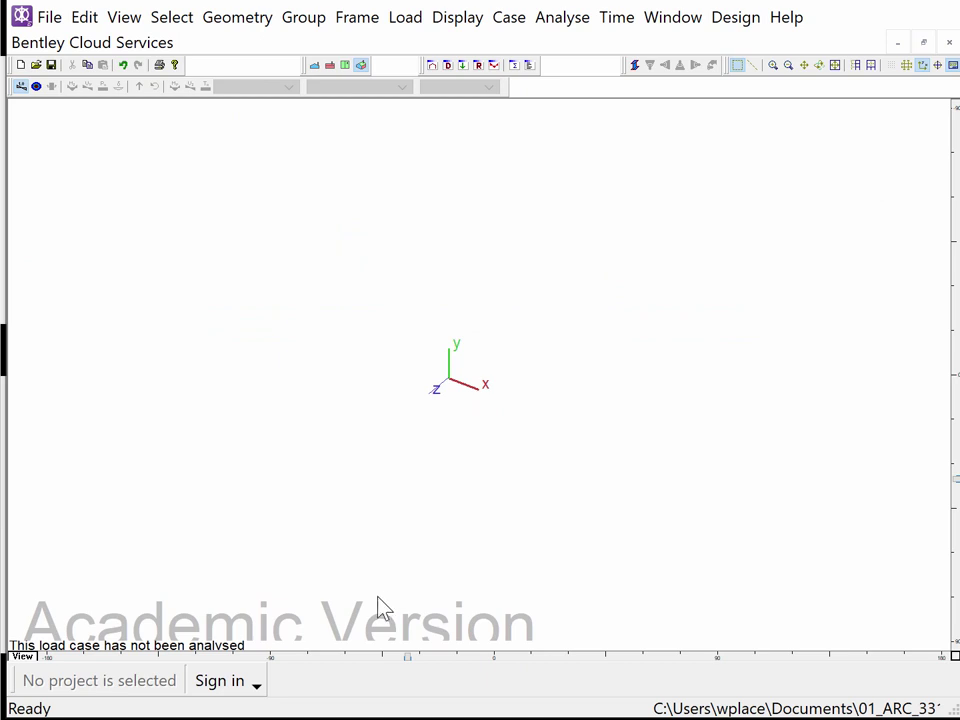
{"action": "left_click", "coordinate": [315, 66]}
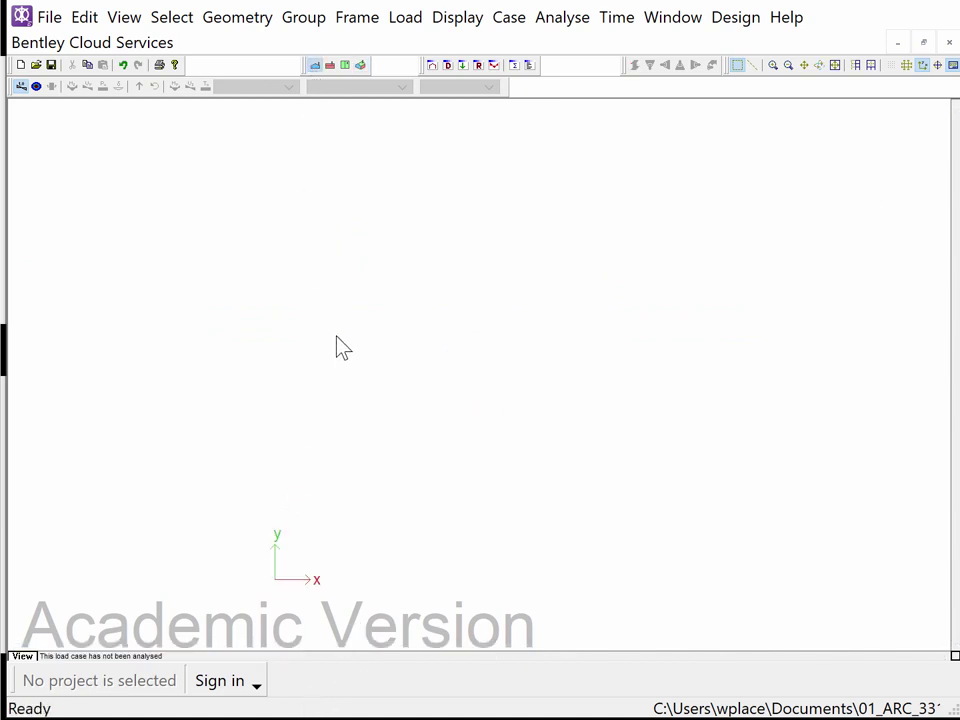
{"action": "left_click", "coordinate": [550, 20]}
{"action": "left_click", "coordinate": [568, 50]}
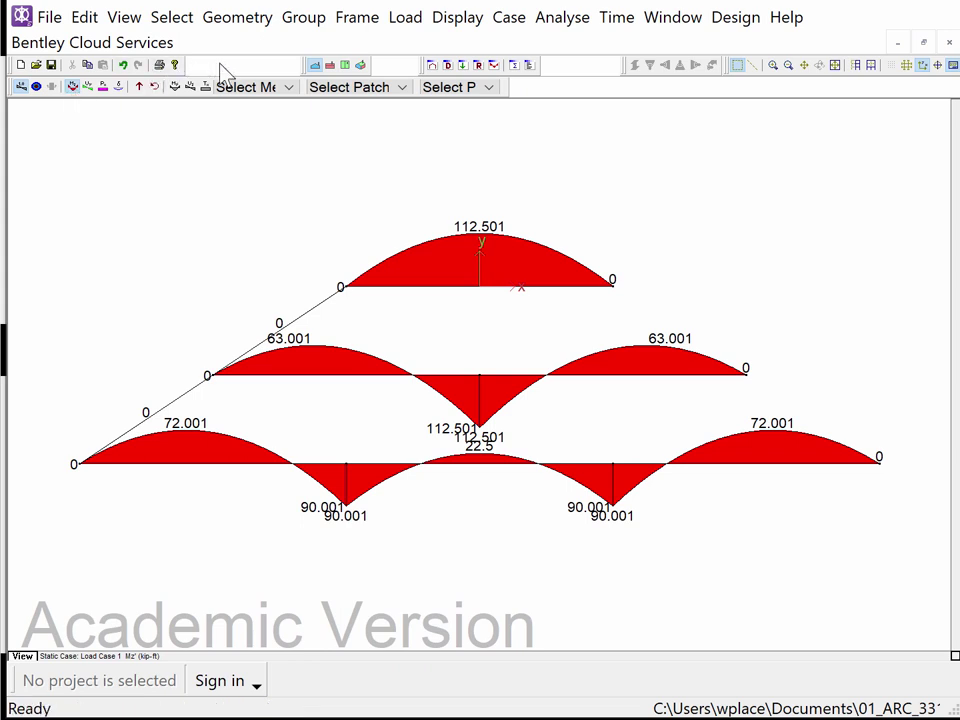
Plot Bending Sbz' stresses on the members and enlarge the diagrams to fill the view
{"action": "left_click", "coordinate": [257, 87]}
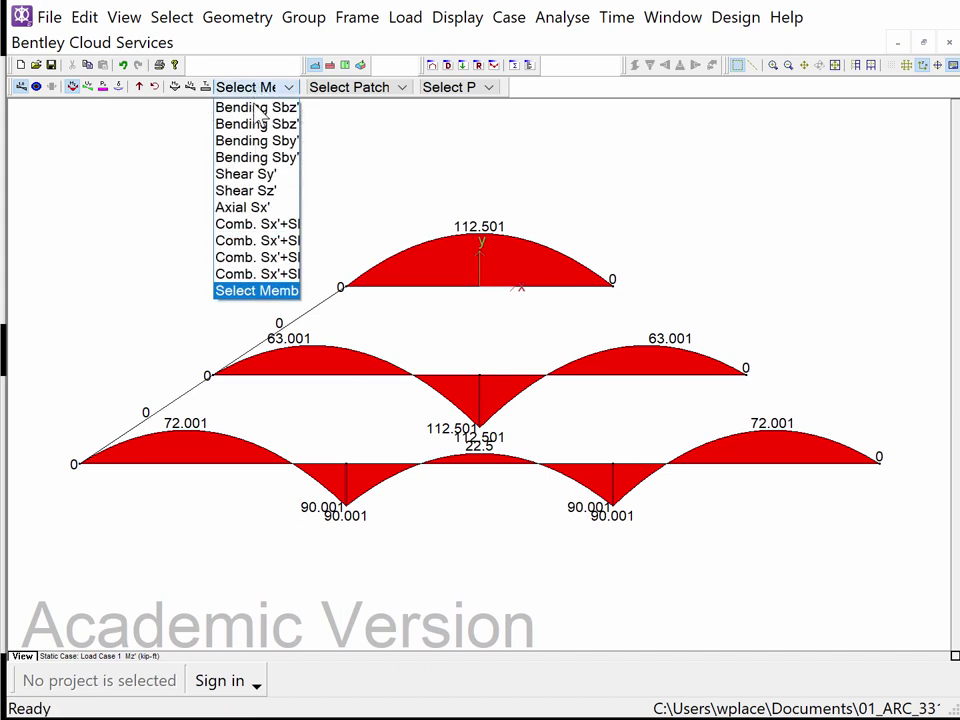
{"action": "left_click", "coordinate": [258, 110]}
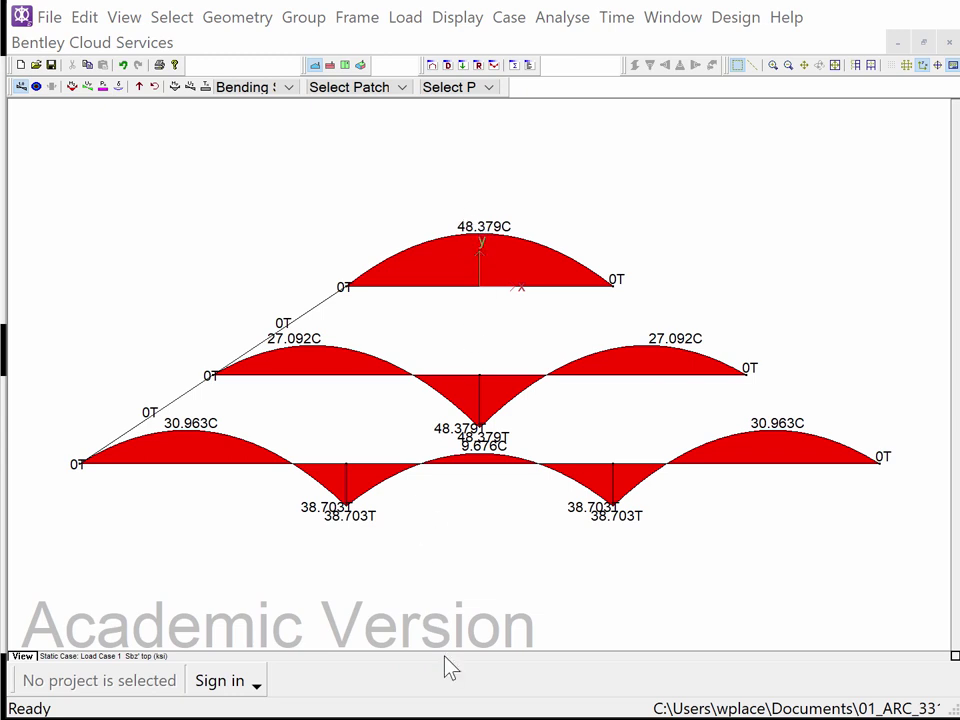
{"action": "key", "text": "Down"}
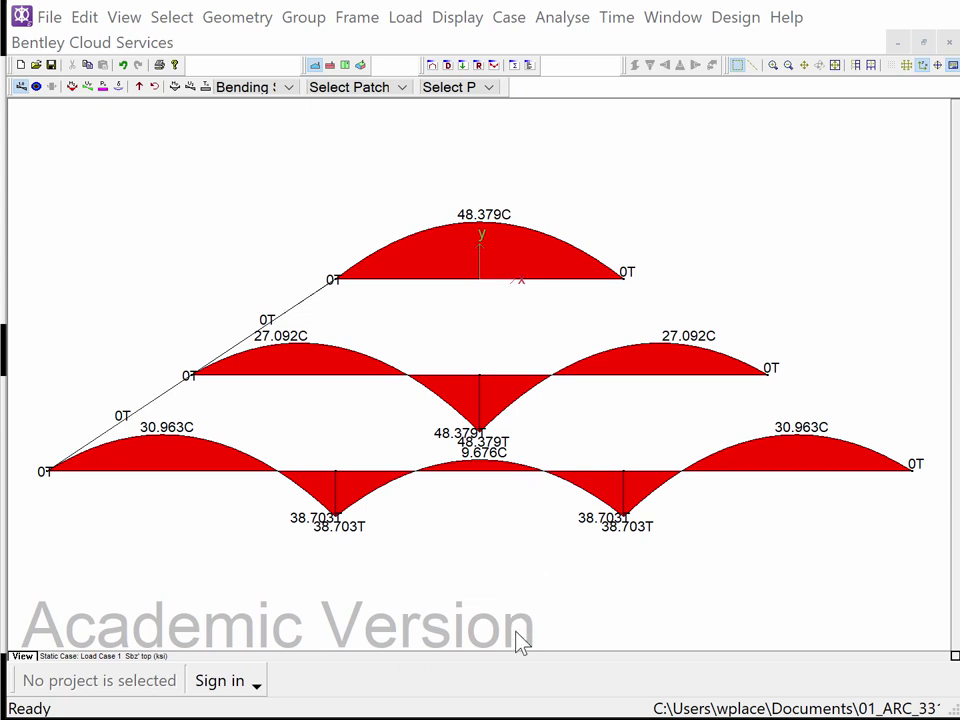
{"action": "left_click", "coordinate": [20, 87]}
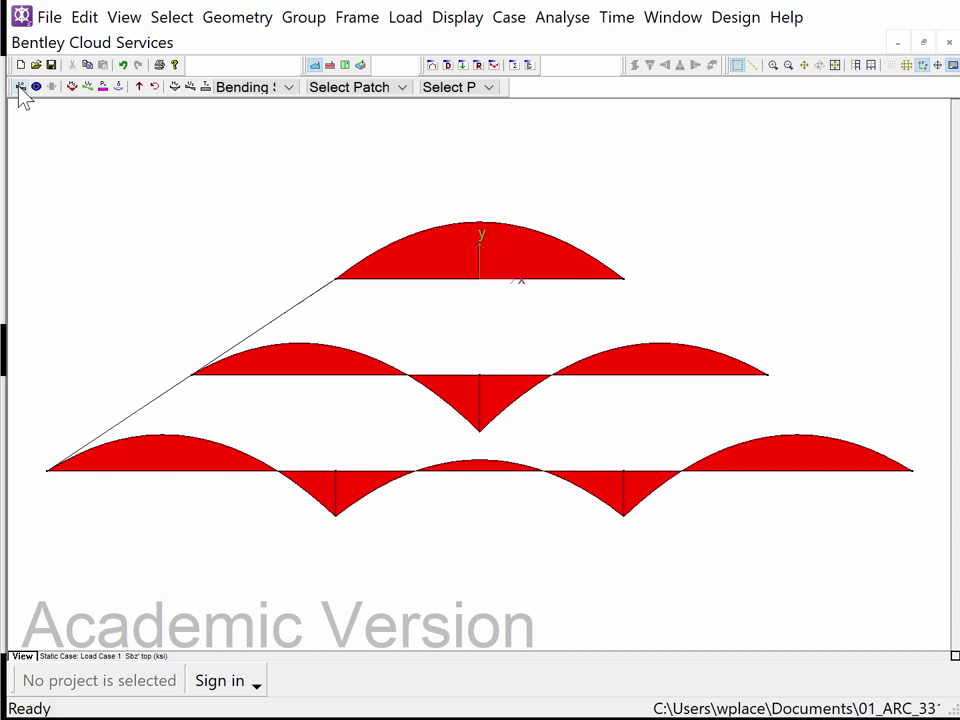
{"action": "left_click", "coordinate": [20, 87]}
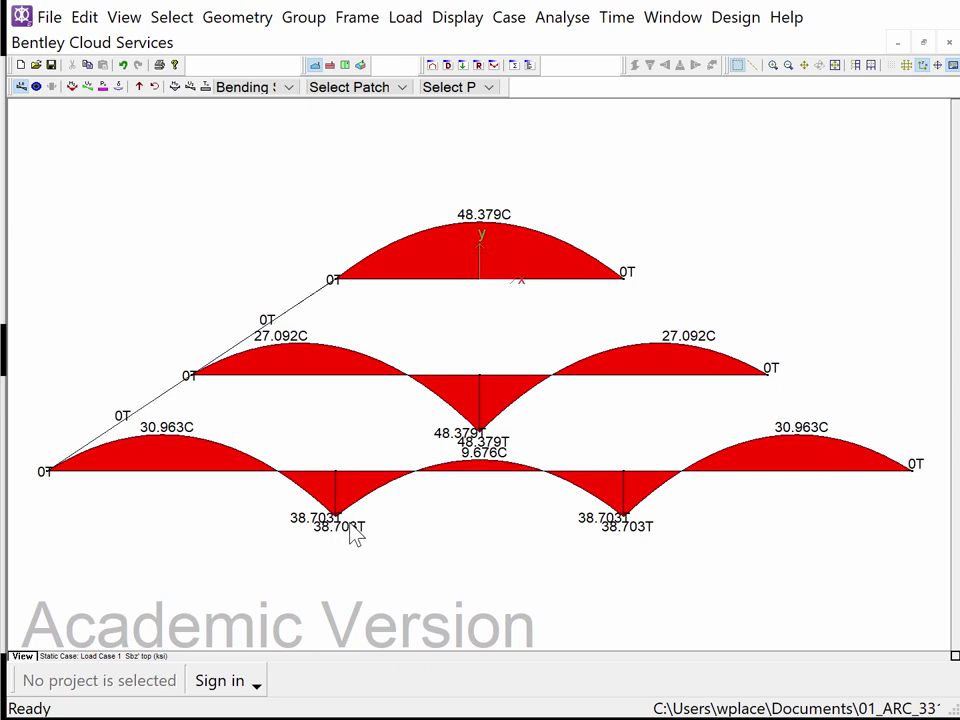
Display the deflected shapes of the beams for Load Case 1
{"action": "left_click", "coordinate": [119, 88]}
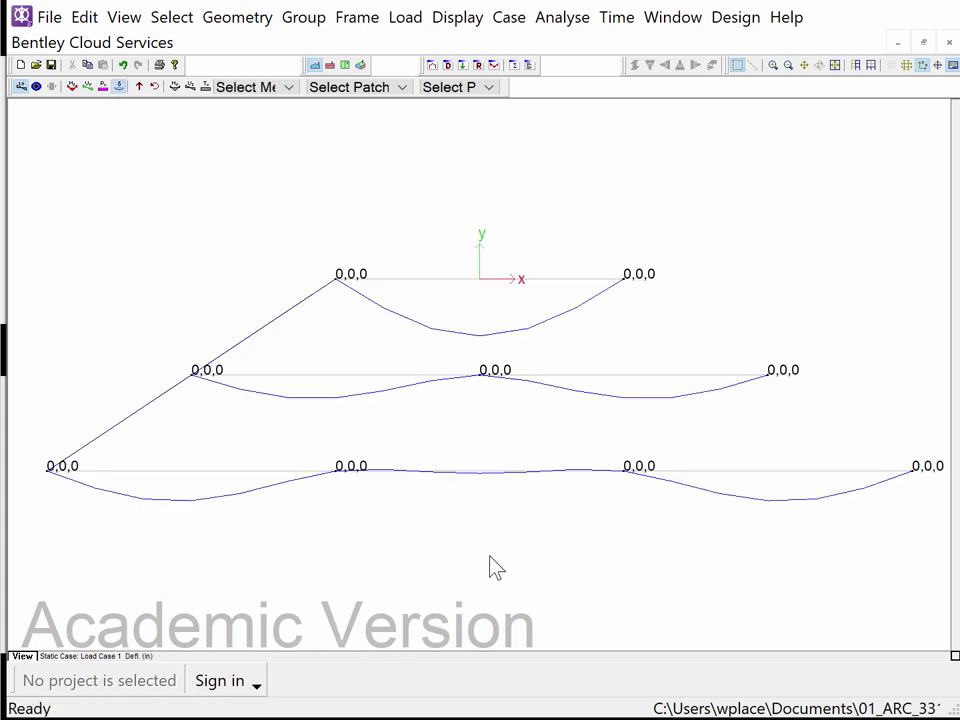
{"action": "double_click", "coordinate": [459, 280]}
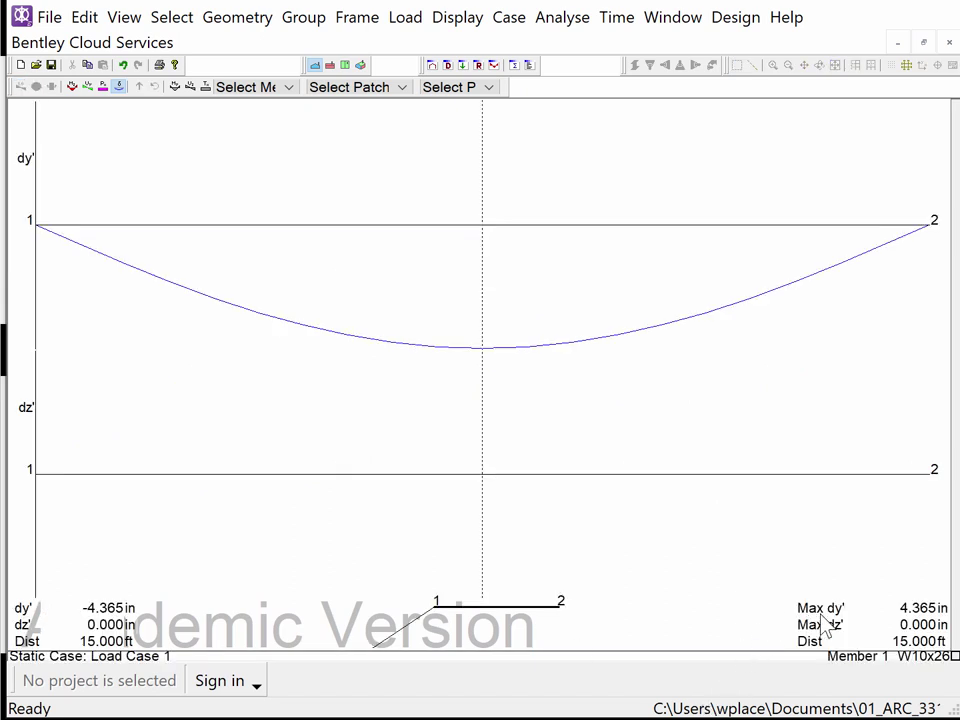
Swap Member 1's graph for Member 4's, the two-span beam's left span (max dy' 1.810 in)
{"action": "left_click", "coordinate": [530, 620]}
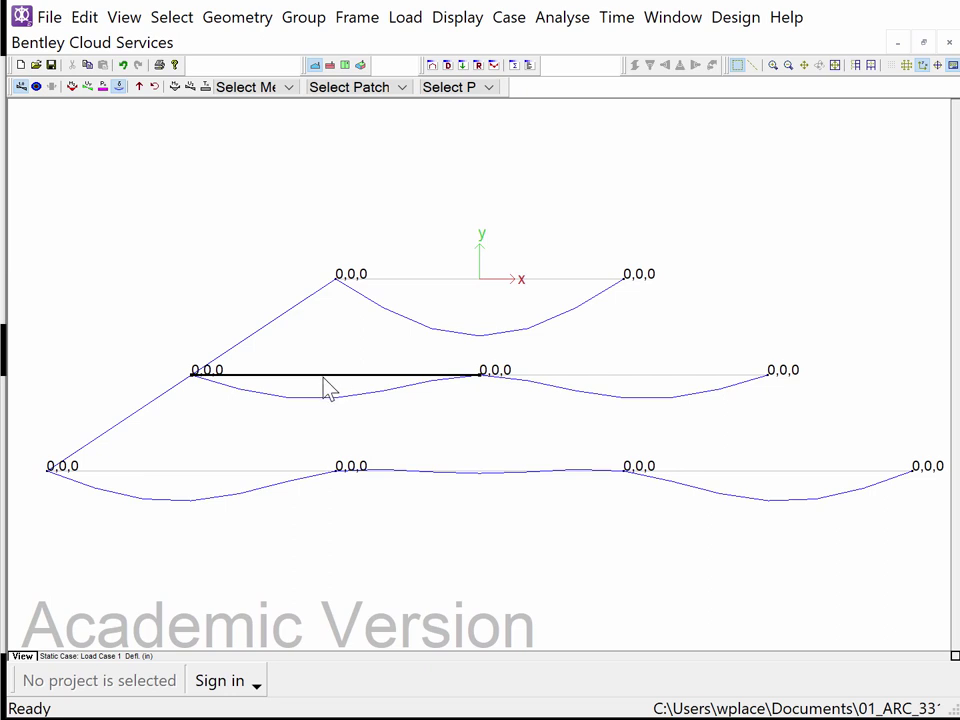
{"action": "double_click", "coordinate": [617, 386]}
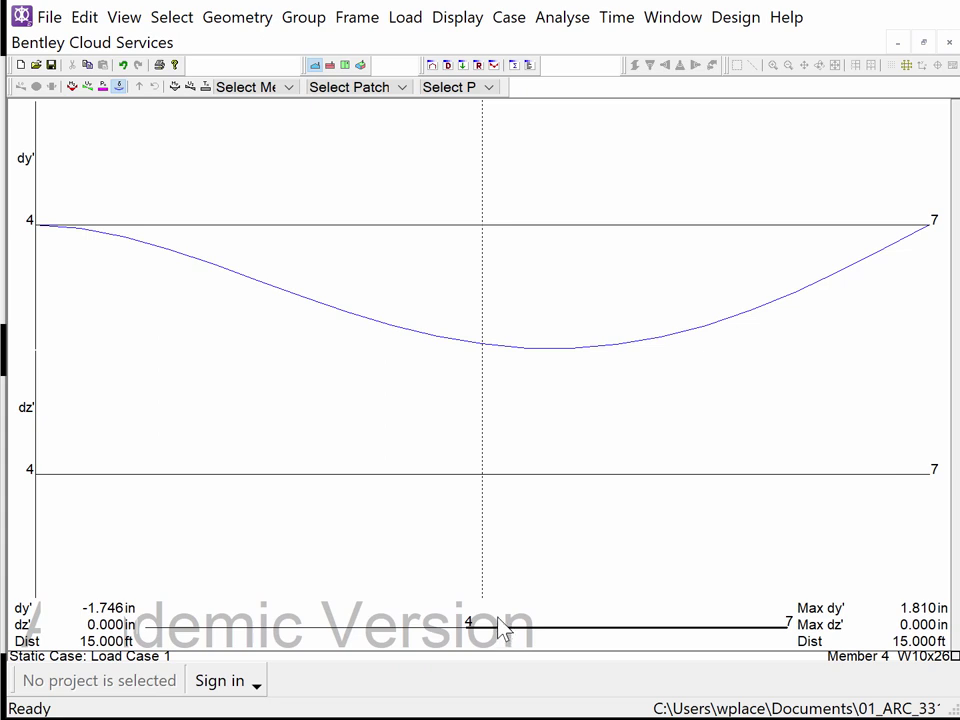
Close Member 4's graph and show Member 3, the three-span beam's left span (max dy' 2.307 in)
{"action": "key", "text": "ctrl+F4"}
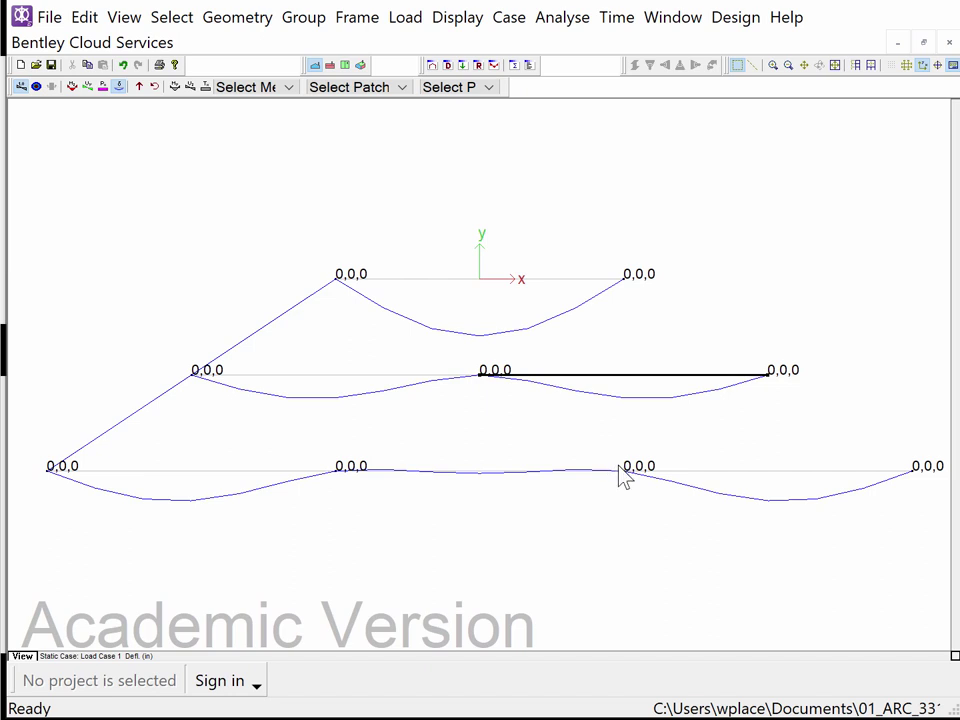
{"action": "double_click", "coordinate": [190, 481]}
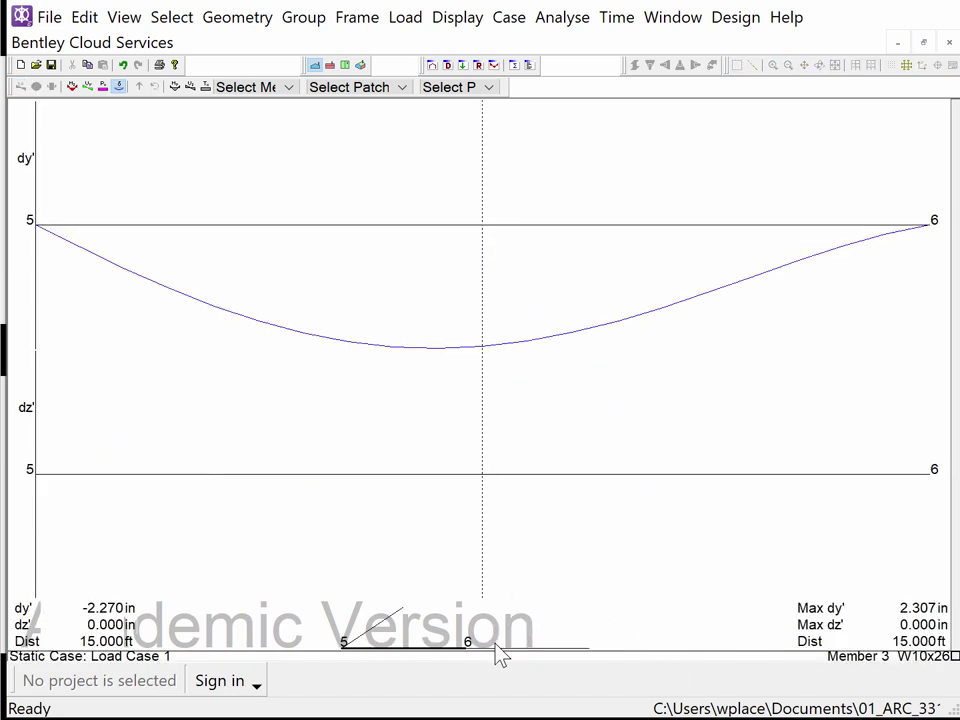
Close Member 3's deflection graph to return to the Load Case 1 deflected shapes
{"action": "key", "text": "Escape"}
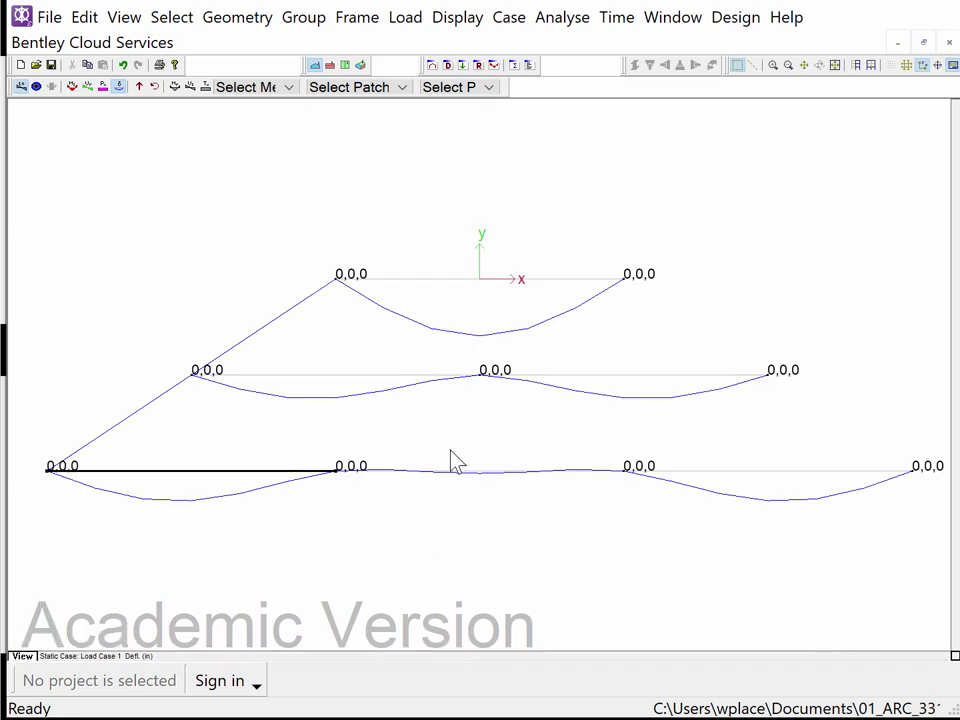